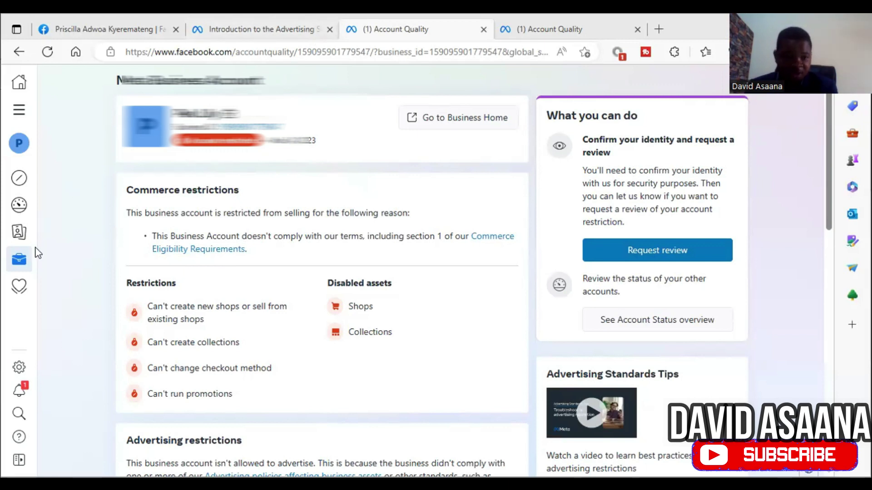
Step: Open the Natural & Beauty Hub ad account page, disabled since Mar 24, 2023, then go to the advertising standards page
{"action": "mouse_move", "coordinate": [25, 234]}
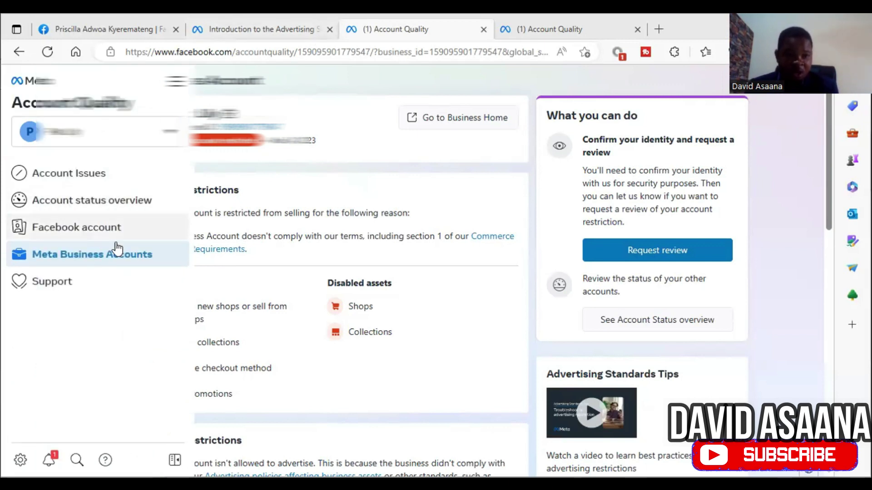
{"action": "scroll", "coordinate": [302, 303], "scroll_direction": "down", "scroll_amount": 6}
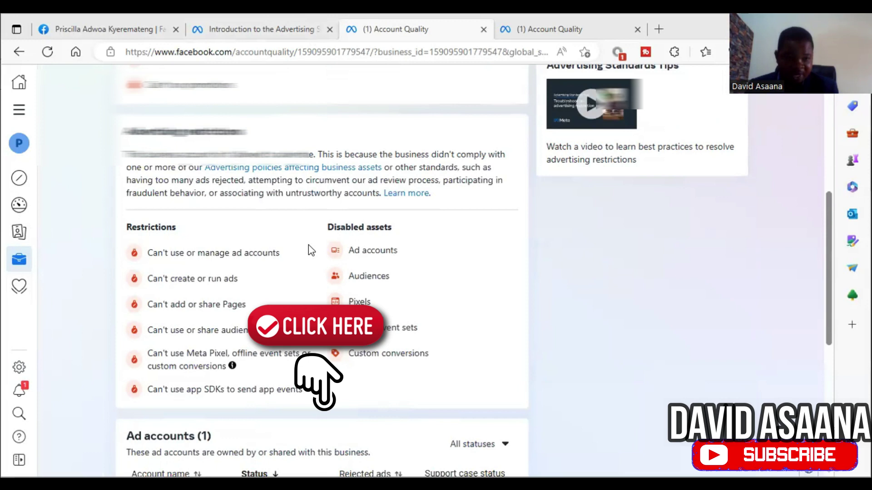
{"action": "scroll", "coordinate": [309, 245], "scroll_direction": "down", "scroll_amount": 5}
{"action": "left_click", "coordinate": [309, 259]}
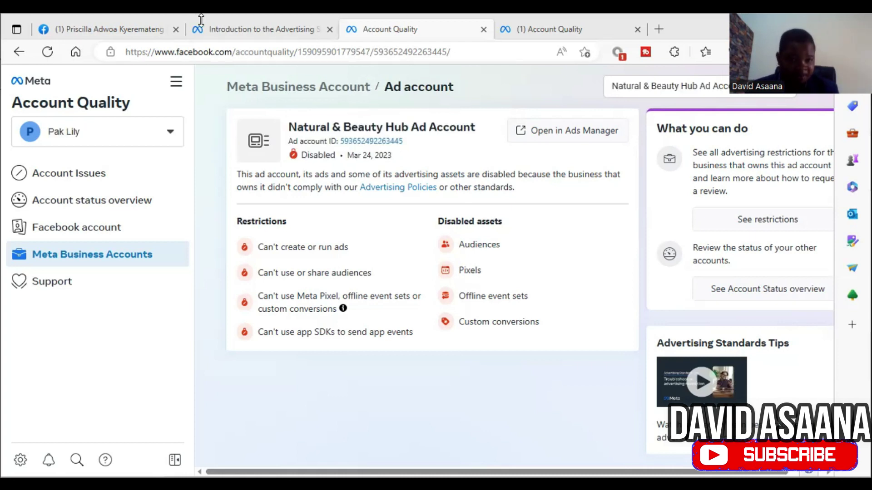
{"action": "left_click", "coordinate": [222, 30]}
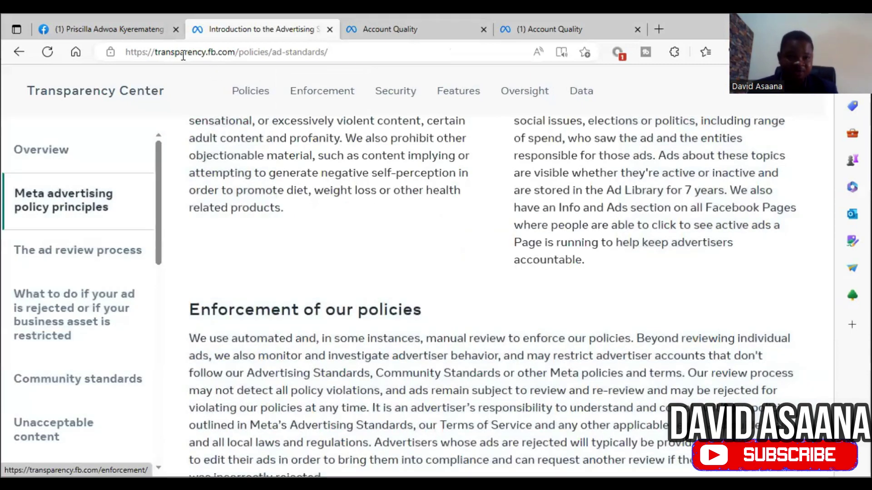
Step: Read the Advertising Standards policies down to Objectionable content, then return to the ad account's Account Quality page
{"action": "mouse_move", "coordinate": [287, 86]}
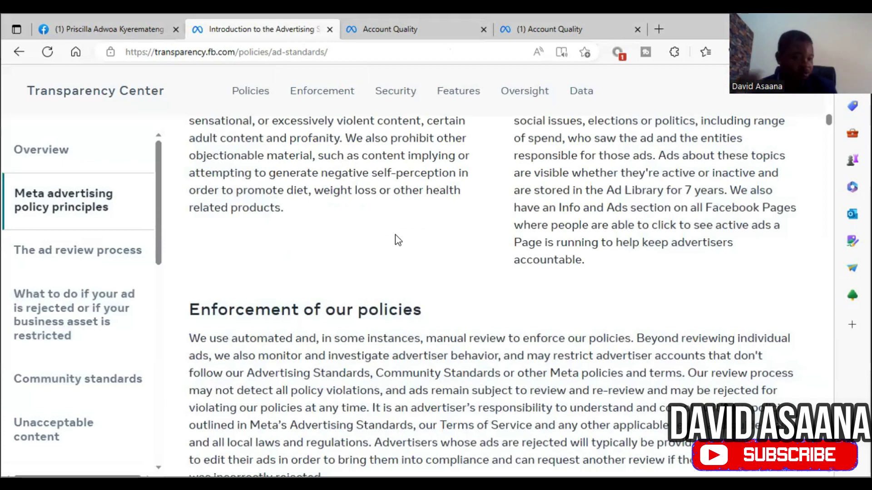
{"action": "scroll", "coordinate": [404, 239], "scroll_direction": "up", "scroll_amount": 10}
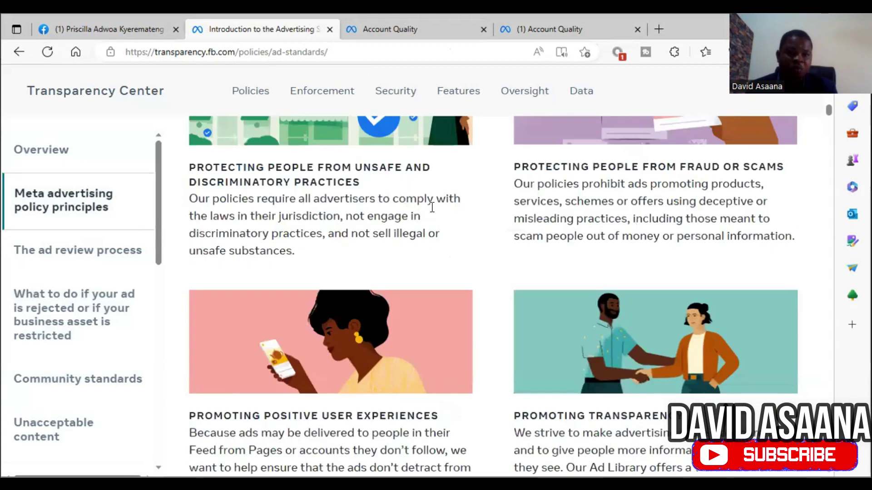
{"action": "scroll", "coordinate": [429, 234], "scroll_direction": "up", "scroll_amount": 2}
{"action": "scroll", "coordinate": [431, 234], "scroll_direction": "down", "scroll_amount": 15}
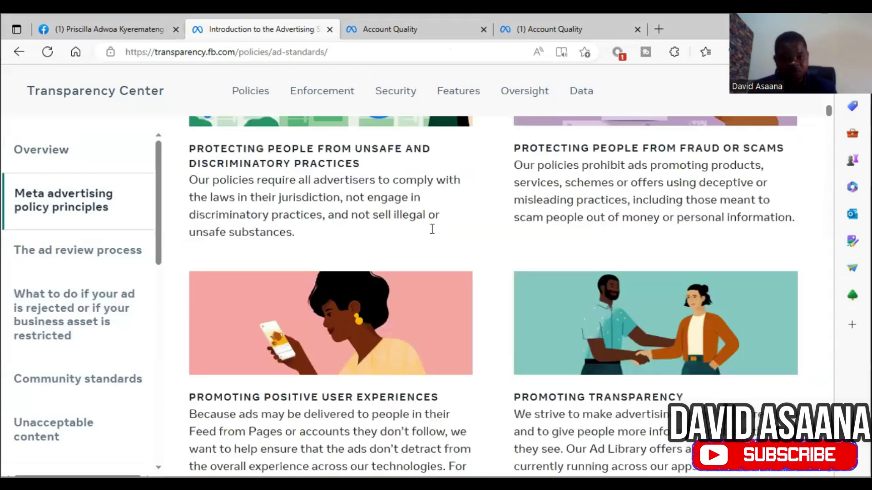
{"action": "scroll", "coordinate": [436, 234], "scroll_direction": "down", "scroll_amount": 15}
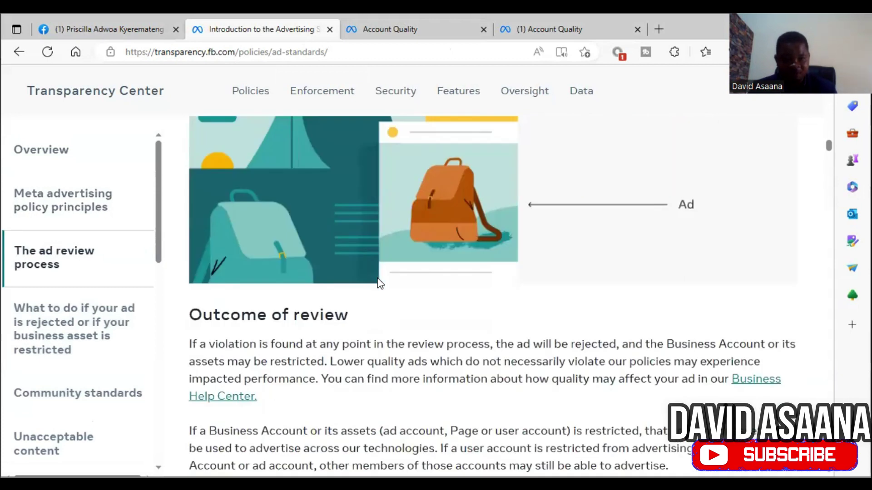
{"action": "scroll", "coordinate": [378, 278], "scroll_direction": "down", "scroll_amount": 15}
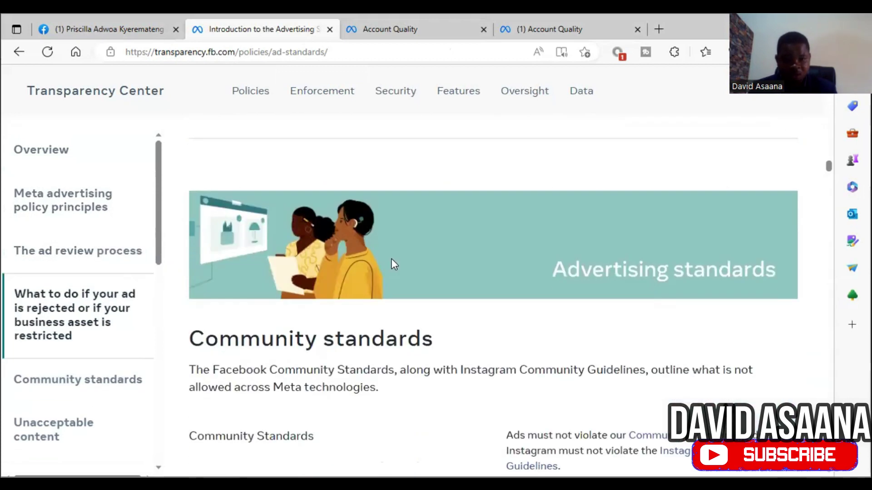
{"action": "scroll", "coordinate": [391, 263], "scroll_direction": "down", "scroll_amount": 10}
{"action": "scroll", "coordinate": [391, 263], "scroll_direction": "up", "scroll_amount": 2}
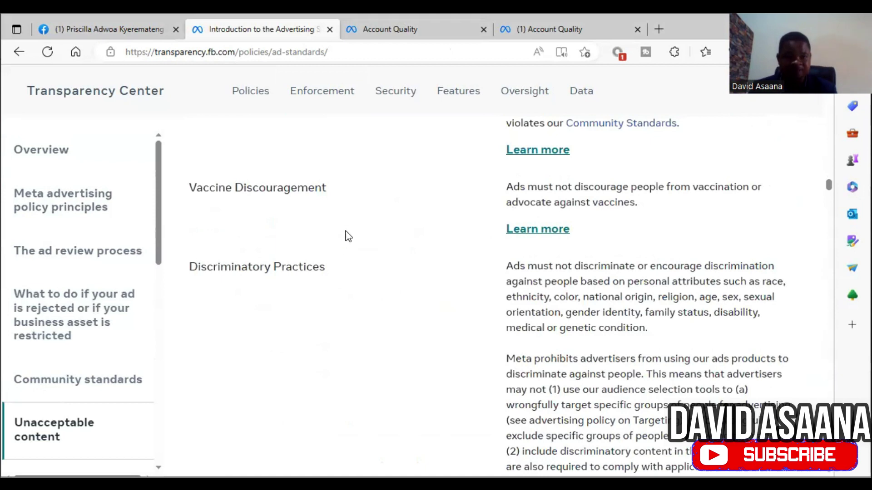
{"action": "scroll", "coordinate": [419, 356], "scroll_direction": "down", "scroll_amount": 12}
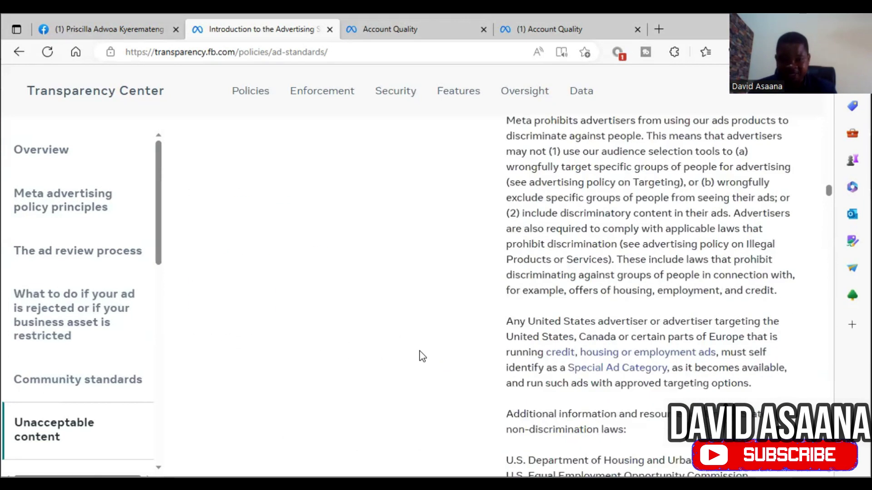
{"action": "scroll", "coordinate": [427, 336], "scroll_direction": "down", "scroll_amount": 8}
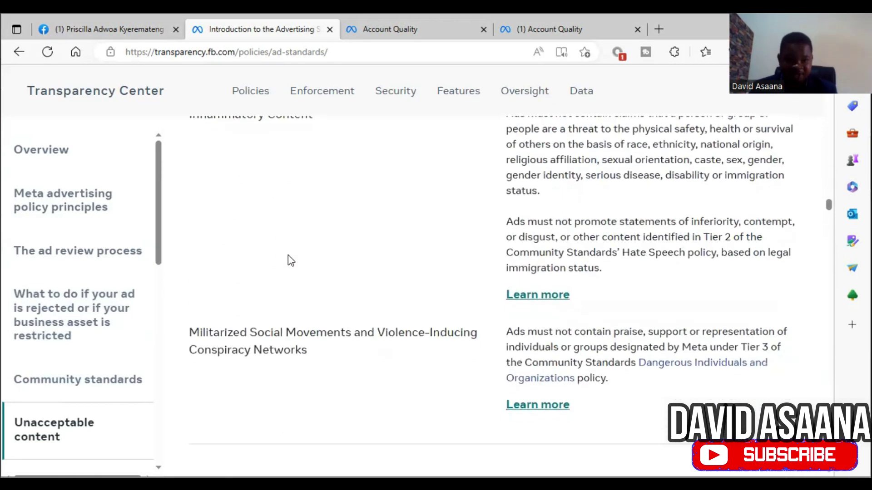
{"action": "scroll", "coordinate": [377, 279], "scroll_direction": "down", "scroll_amount": 3}
{"action": "scroll", "coordinate": [388, 255], "scroll_direction": "down", "scroll_amount": 6}
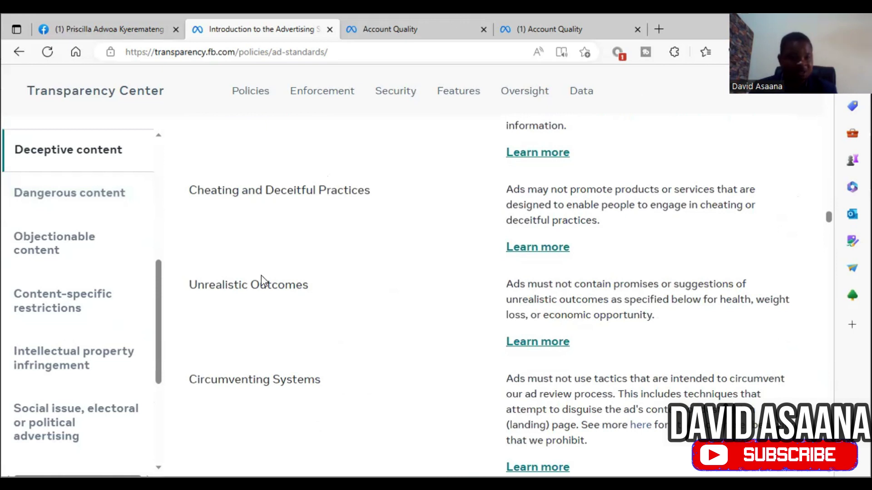
{"action": "scroll", "coordinate": [289, 280], "scroll_direction": "down", "scroll_amount": 1}
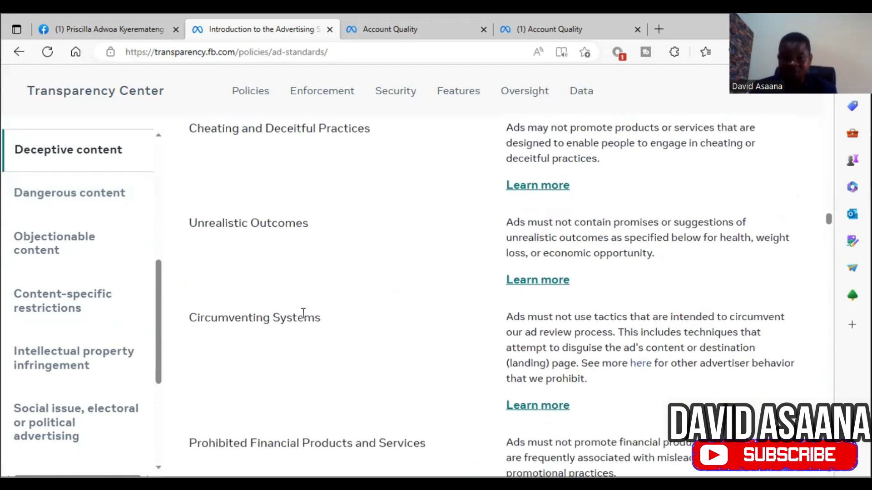
{"action": "scroll", "coordinate": [301, 312], "scroll_direction": "down", "scroll_amount": 5}
{"action": "scroll", "coordinate": [532, 263], "scroll_direction": "down", "scroll_amount": 18}
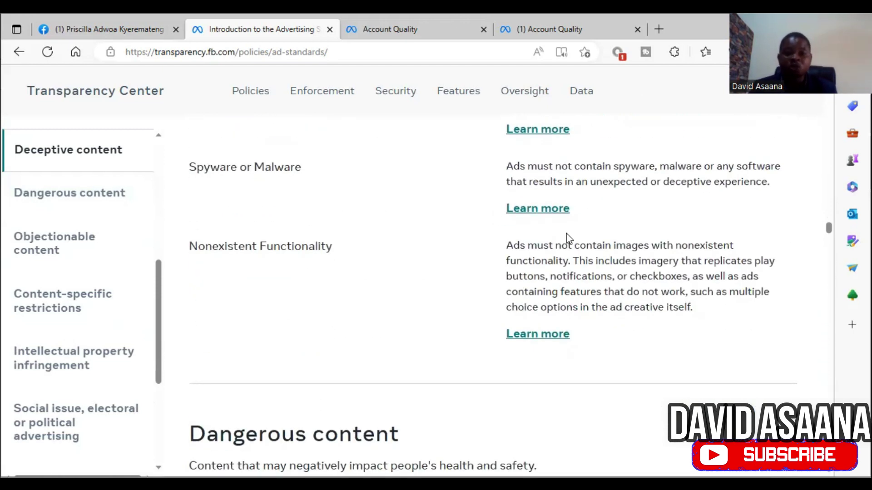
{"action": "scroll", "coordinate": [532, 262], "scroll_direction": "down", "scroll_amount": 2}
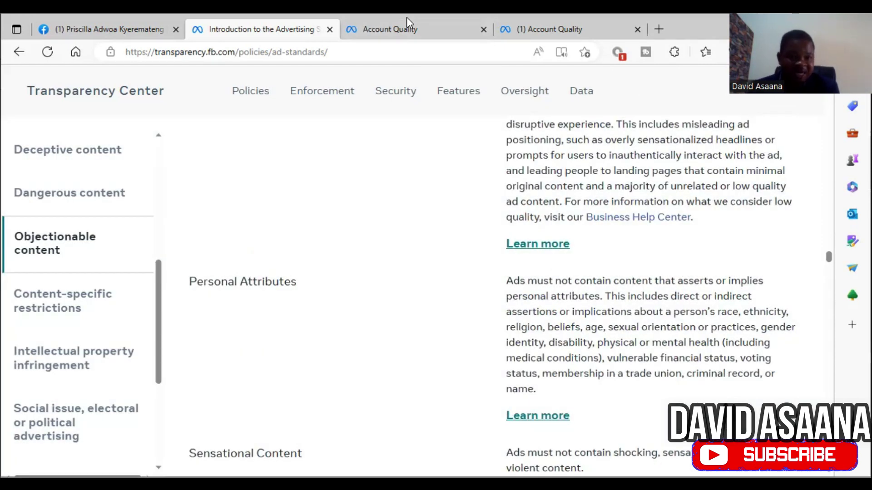
{"action": "left_click", "coordinate": [409, 19]}
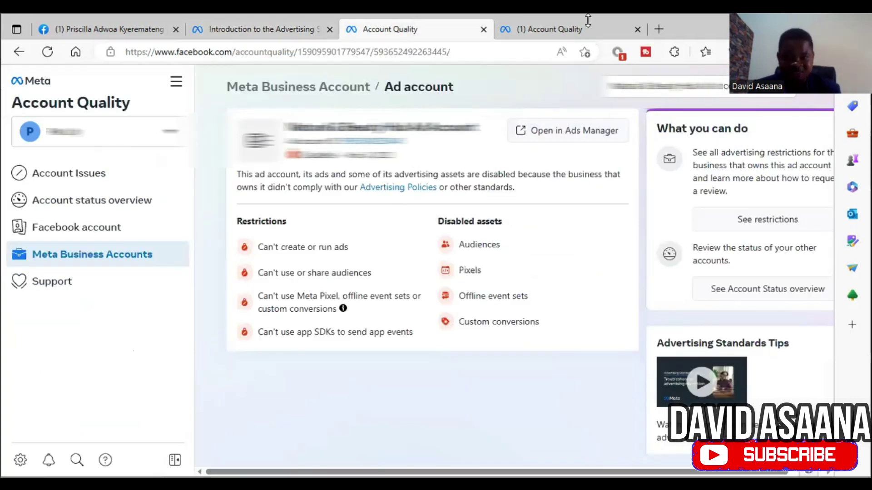
{"action": "mouse_move", "coordinate": [534, 30]}
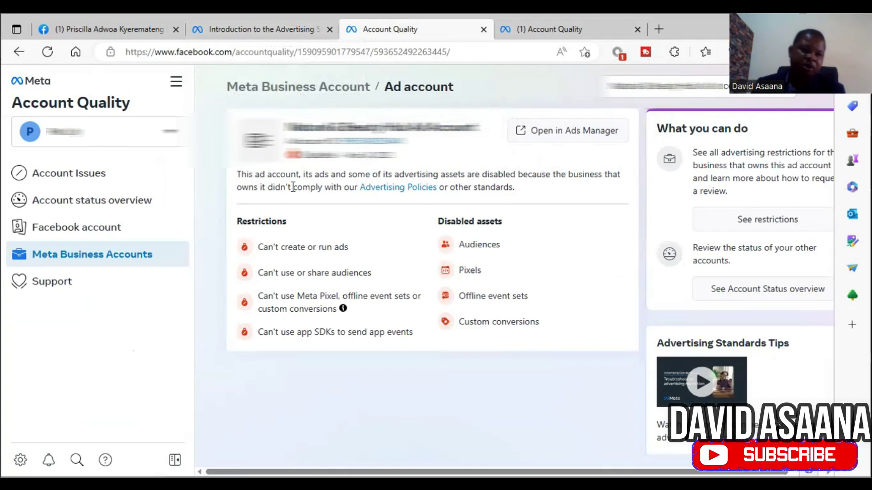
Step: From the Facebook home feed, open Ads Manager in a new tab and switch to it
{"action": "left_click", "coordinate": [104, 30]}
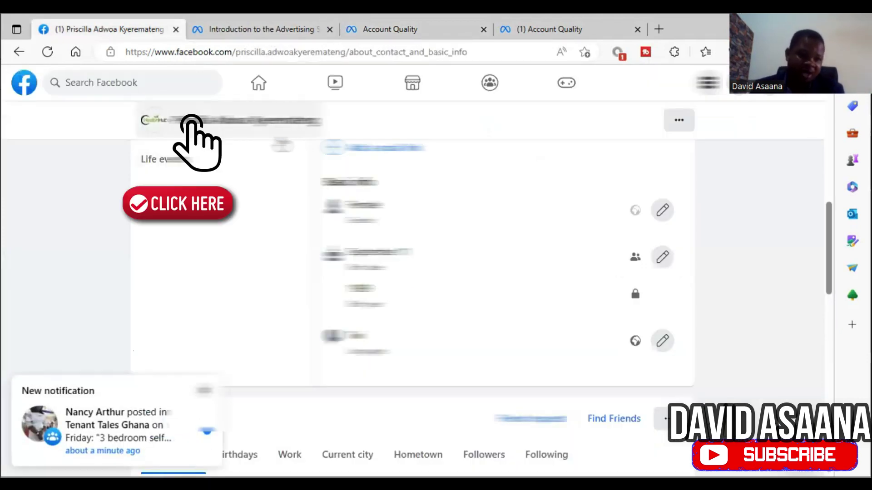
{"action": "scroll", "coordinate": [681, 237], "scroll_direction": "up", "scroll_amount": 10}
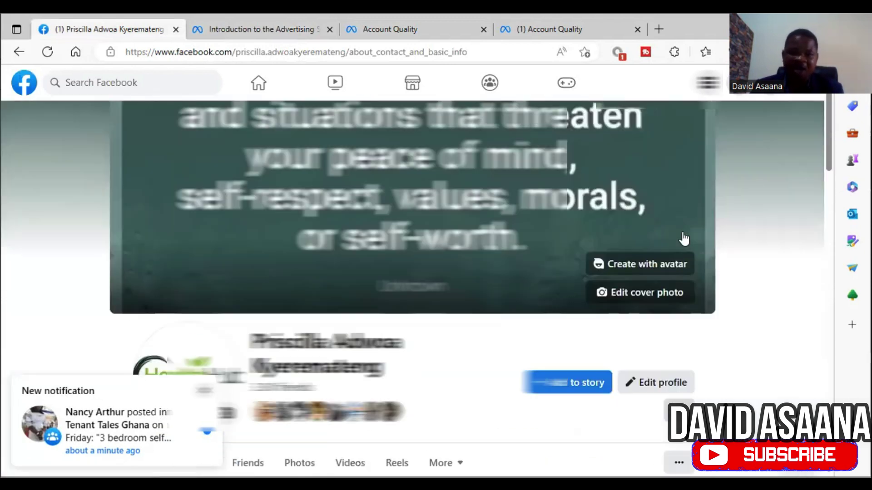
{"action": "scroll", "coordinate": [684, 239], "scroll_direction": "down", "scroll_amount": 5}
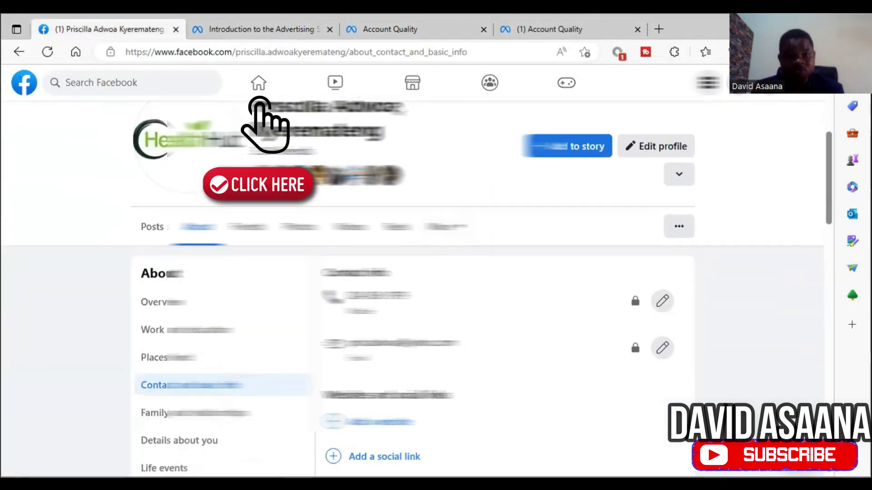
{"action": "left_click", "coordinate": [260, 91]}
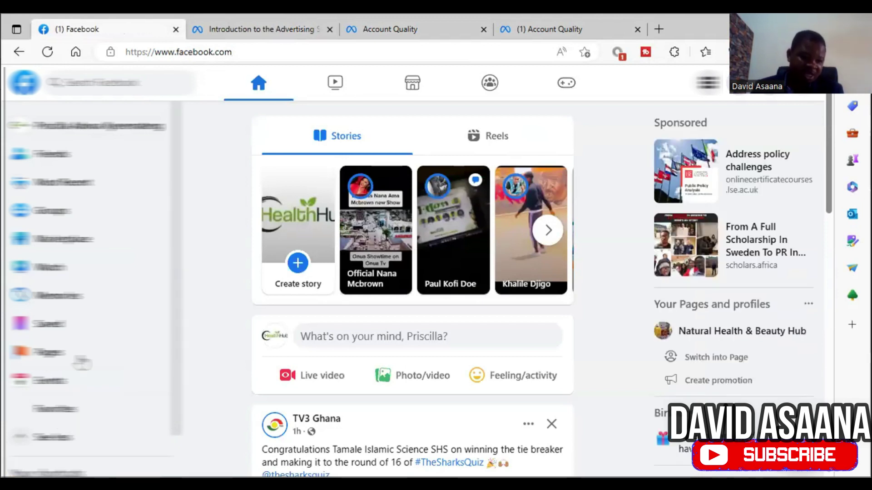
{"action": "scroll", "coordinate": [98, 329], "scroll_direction": "down", "scroll_amount": 3}
{"action": "right_click", "coordinate": [94, 324]}
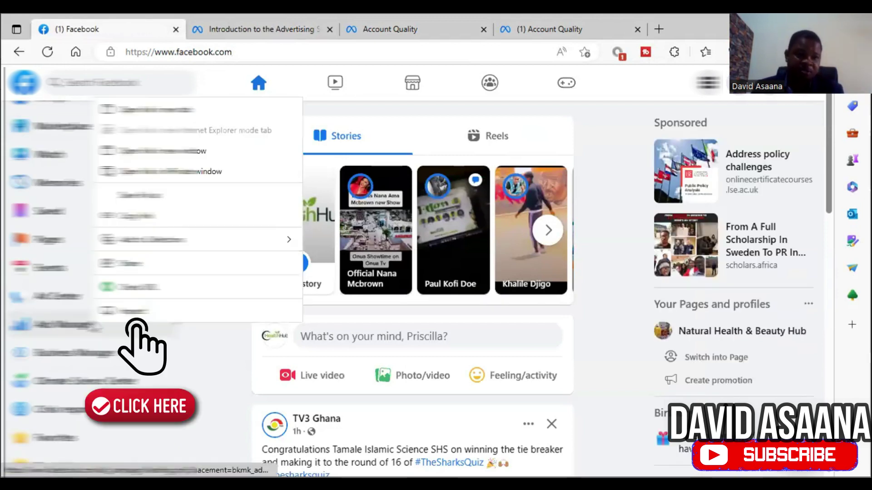
{"action": "left_click", "coordinate": [157, 110]}
{"action": "key", "text": "ctrl+Tab"}
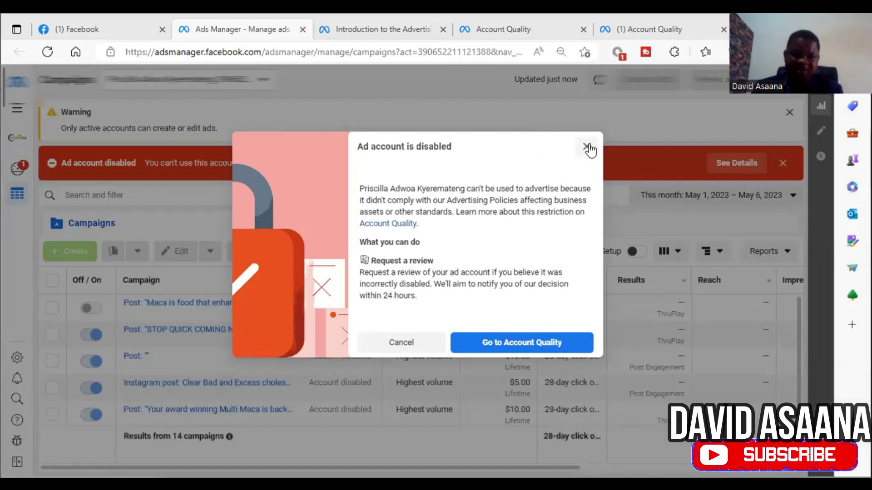
Step: Dismiss the 'Ad account is disabled' notice over the campaigns list
{"action": "left_click", "coordinate": [587, 147]}
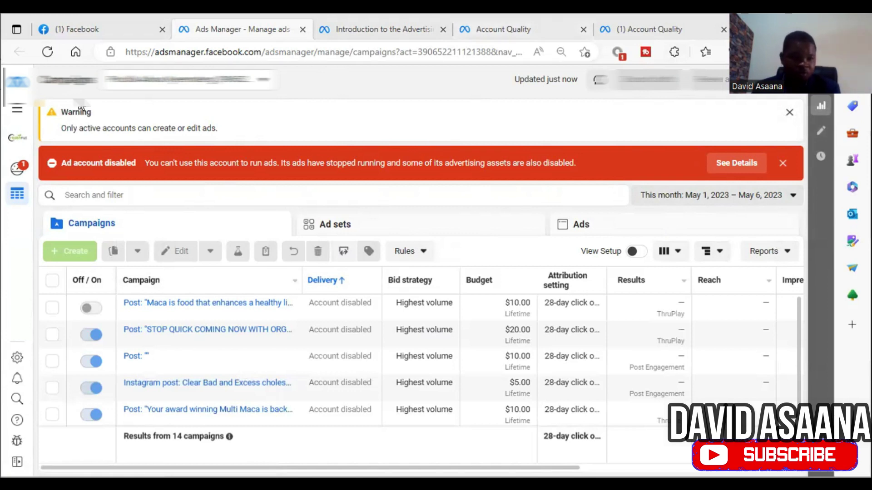
Step: Open Account Quality from All tools and view the restricted Meta Business Account's details
{"action": "left_click", "coordinate": [14, 113]}
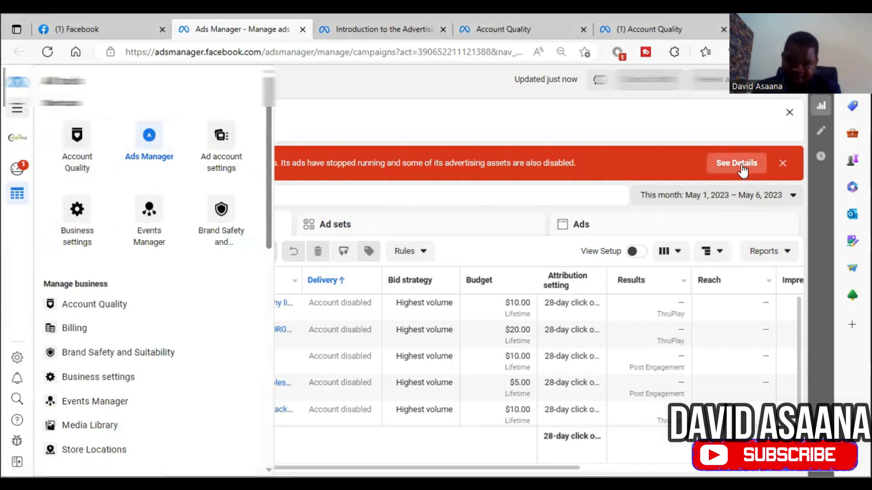
{"action": "left_click", "coordinate": [68, 163]}
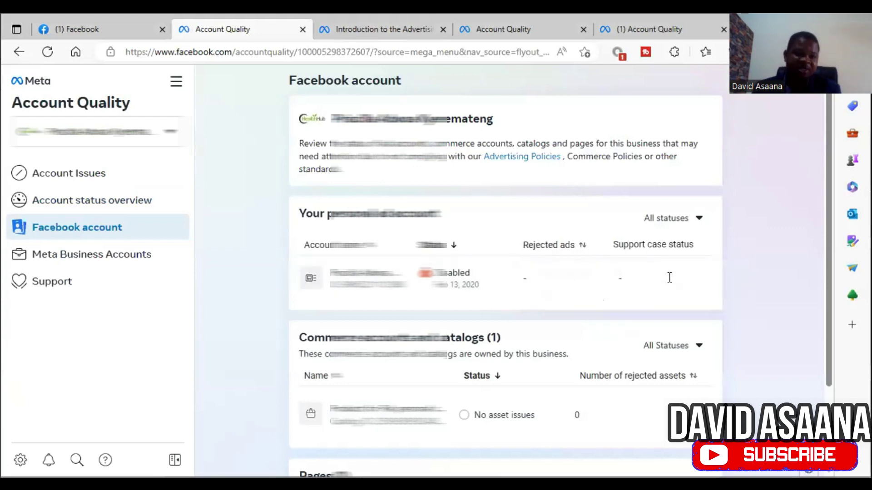
{"action": "scroll", "coordinate": [669, 278], "scroll_direction": "down", "scroll_amount": 2}
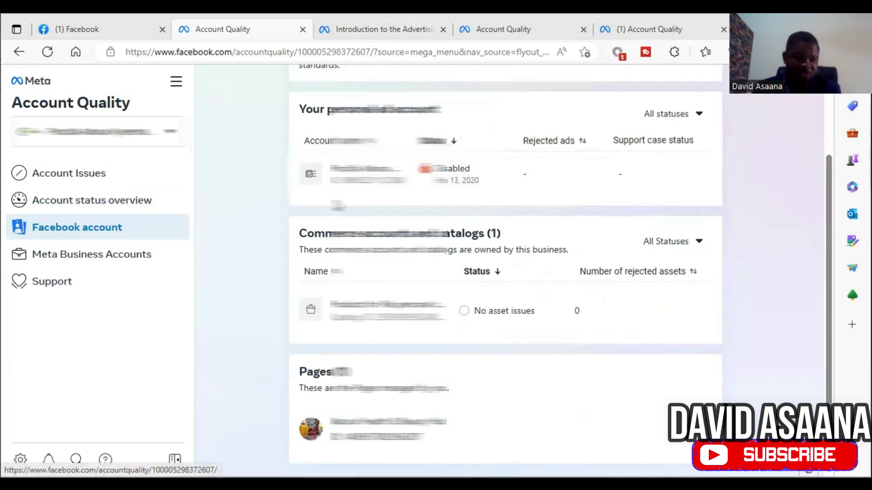
{"action": "left_click", "coordinate": [138, 262]}
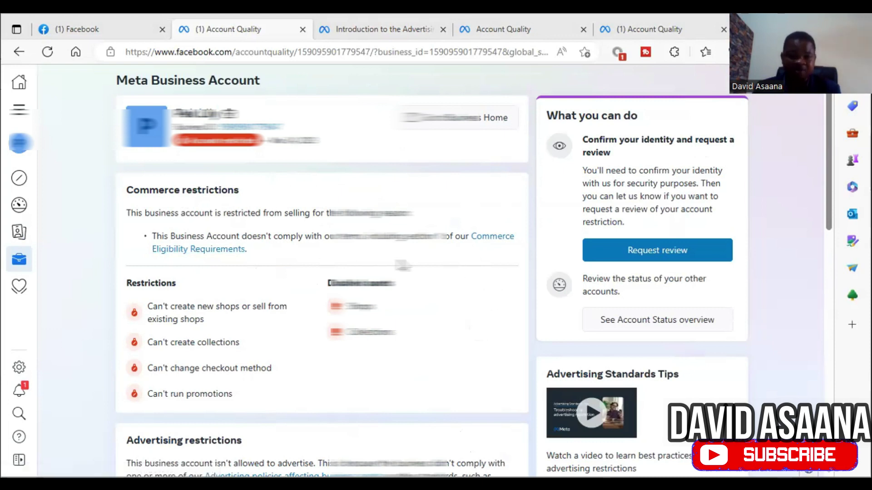
Step: Review the commerce and advertising restrictions, then open the account menu on the Facebook feed
{"action": "scroll", "coordinate": [402, 266], "scroll_direction": "down", "scroll_amount": 5}
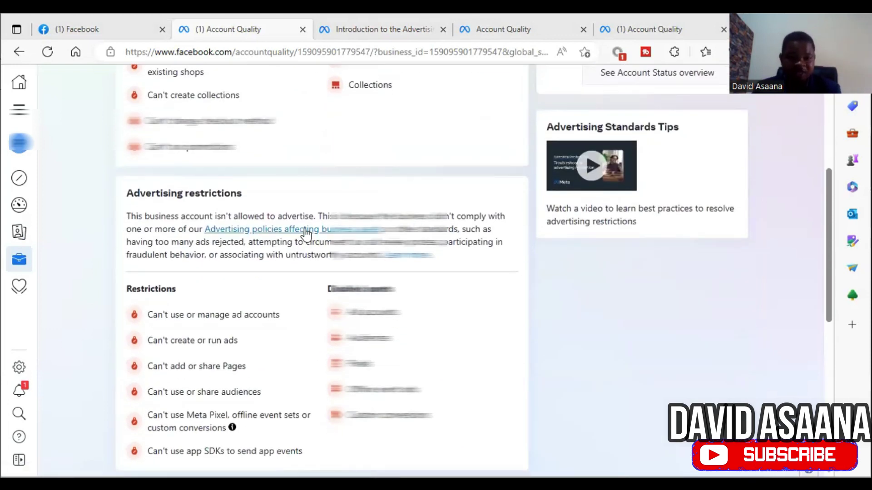
{"action": "scroll", "coordinate": [306, 233], "scroll_direction": "up", "scroll_amount": 4}
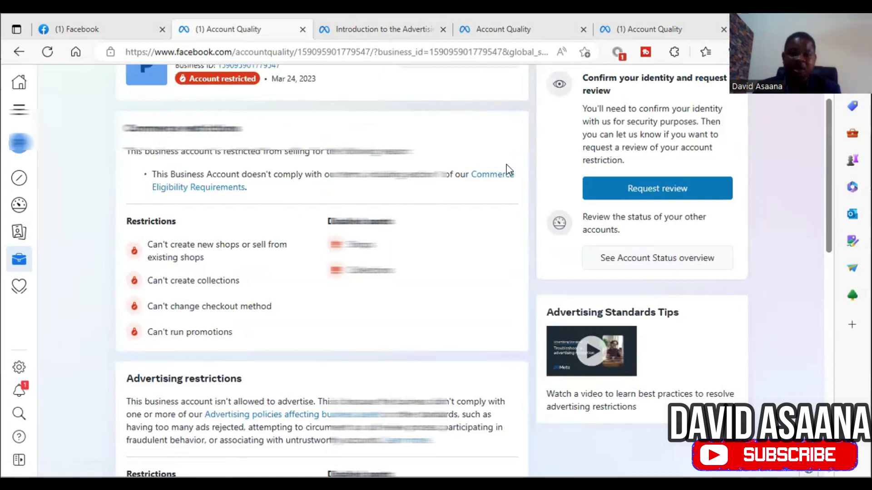
{"action": "scroll", "coordinate": [503, 164], "scroll_direction": "up", "scroll_amount": 1}
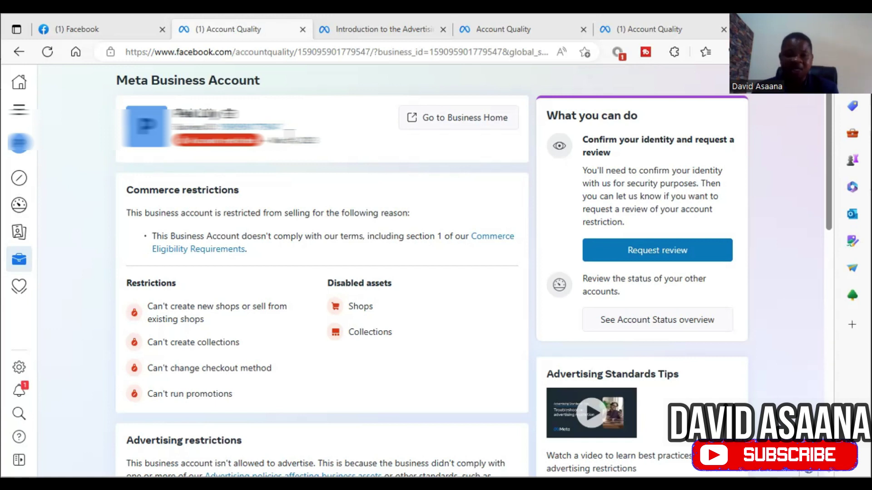
{"action": "left_click", "coordinate": [84, 23]}
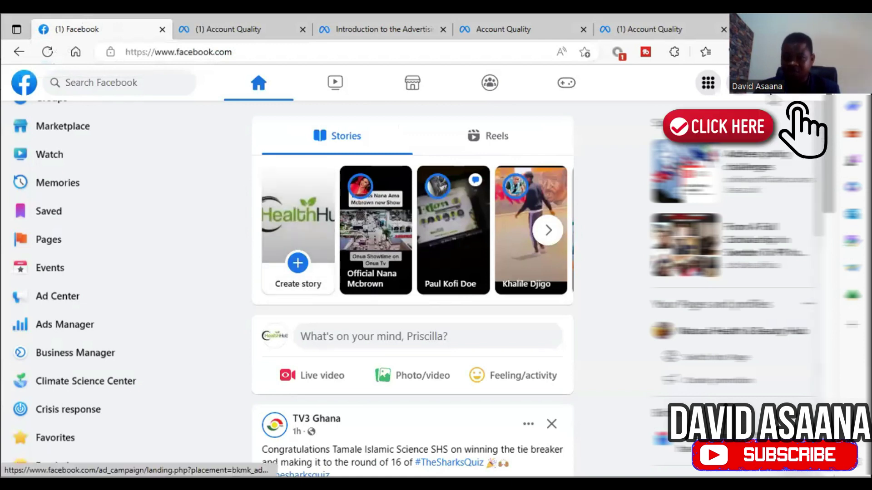
{"action": "left_click", "coordinate": [803, 82]}
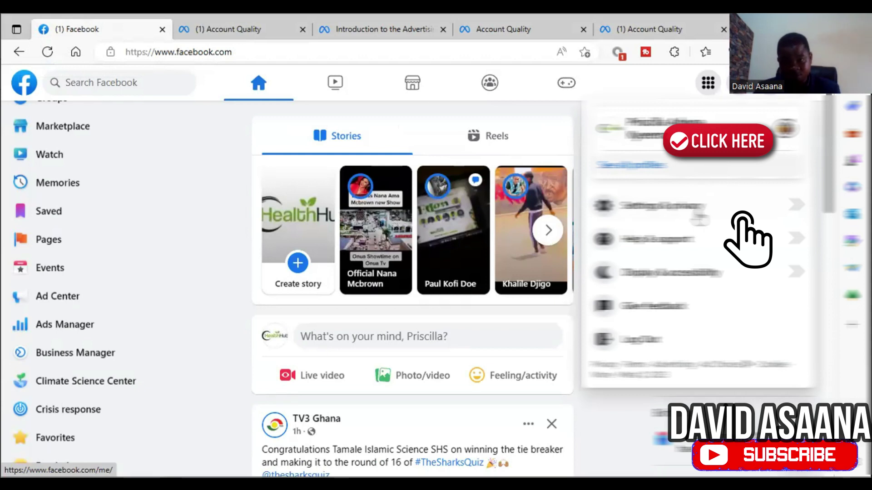
Step: Check the profile name fields in Facebook Settings without changing them, then go to the profile
{"action": "left_click", "coordinate": [705, 220]}
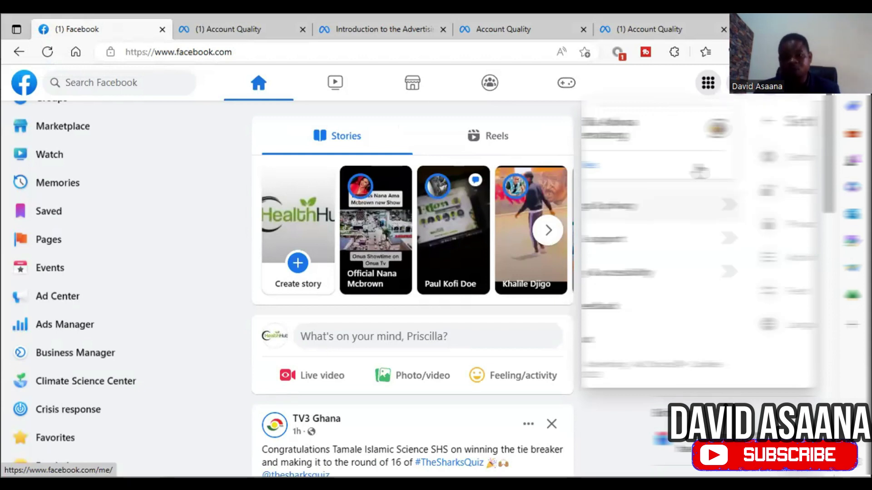
{"action": "left_click", "coordinate": [699, 172]}
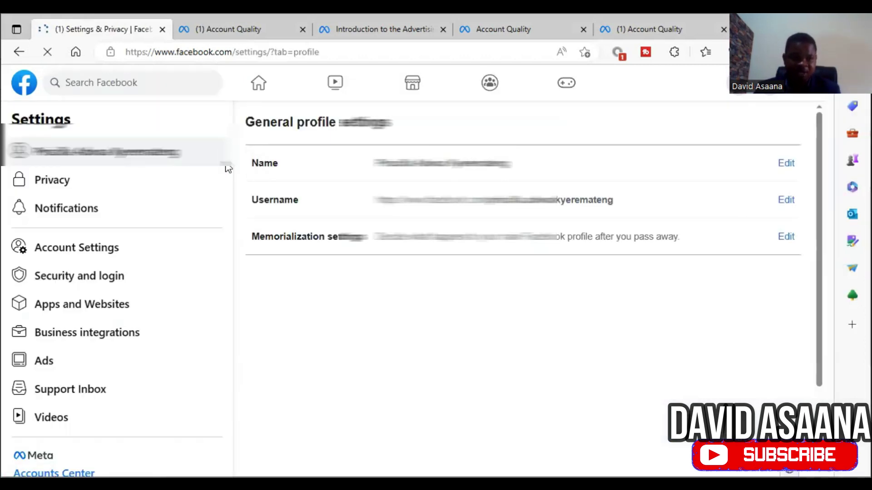
{"action": "left_click", "coordinate": [783, 163]}
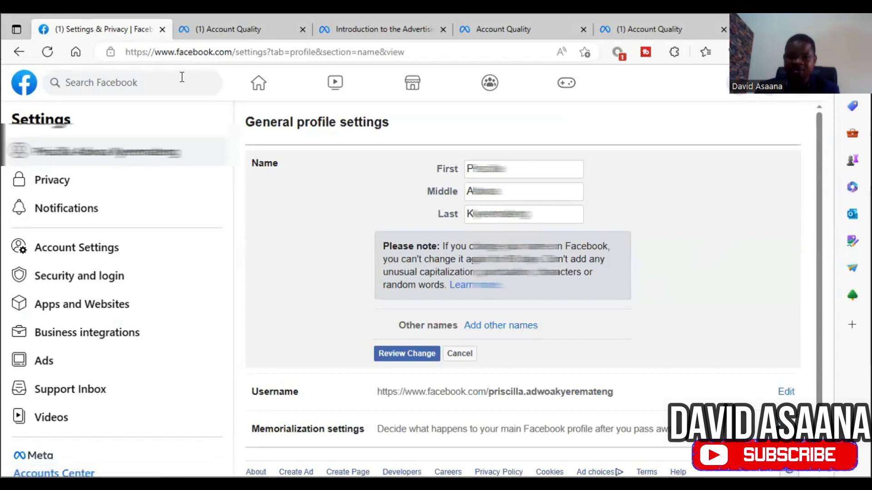
{"action": "left_click", "coordinate": [262, 96]}
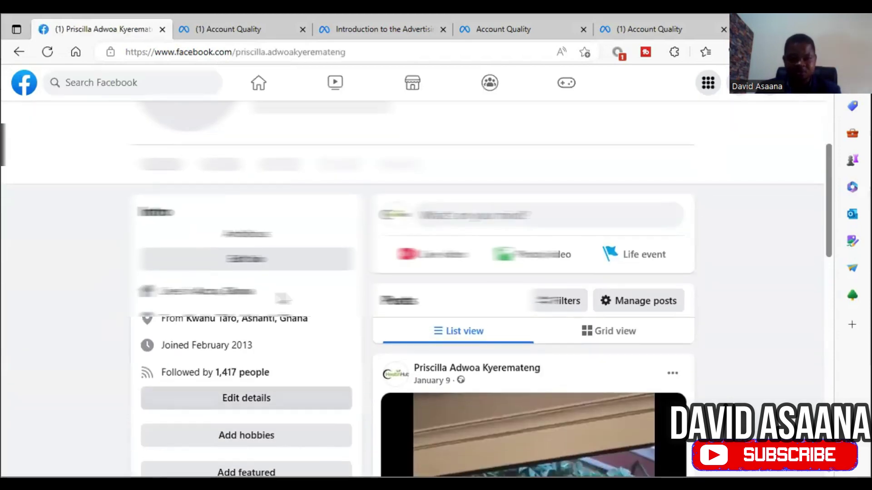
Step: Review the profile's Contact and basic info, then return to the Meta Business Account restrictions page
{"action": "scroll", "coordinate": [436, 290], "scroll_direction": "down", "scroll_amount": 6}
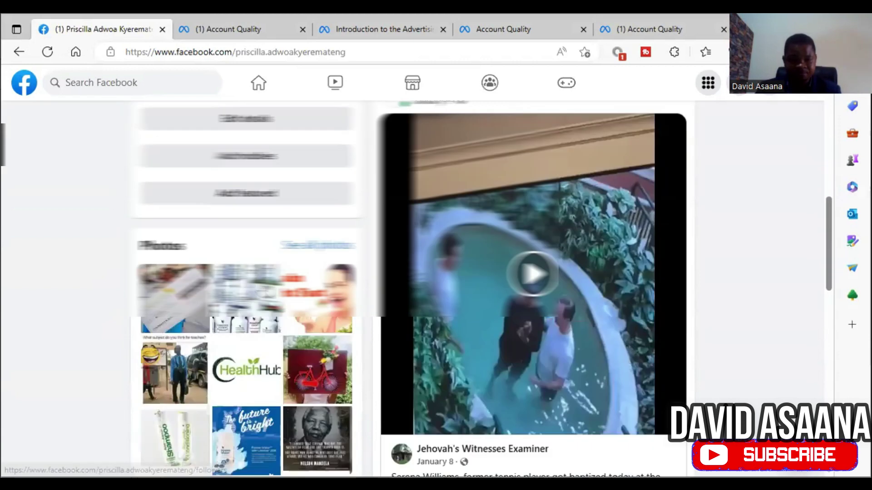
{"action": "scroll", "coordinate": [436, 291], "scroll_direction": "up", "scroll_amount": 6}
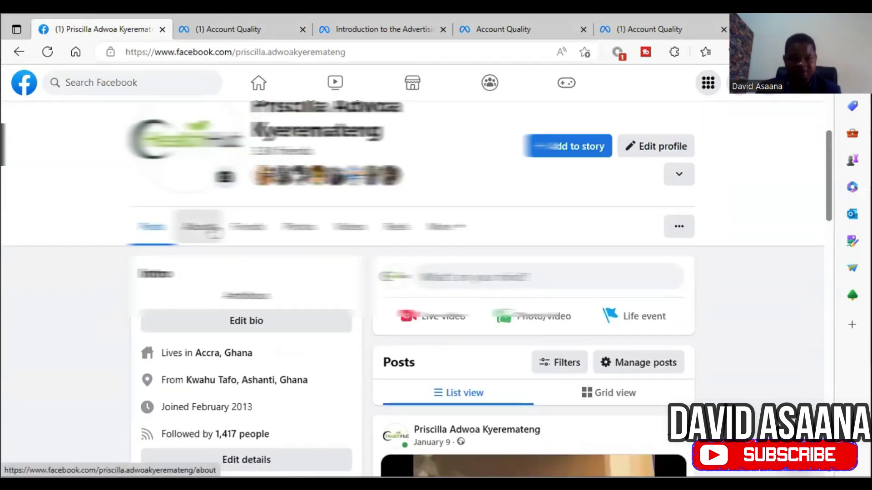
{"action": "left_click", "coordinate": [198, 226]}
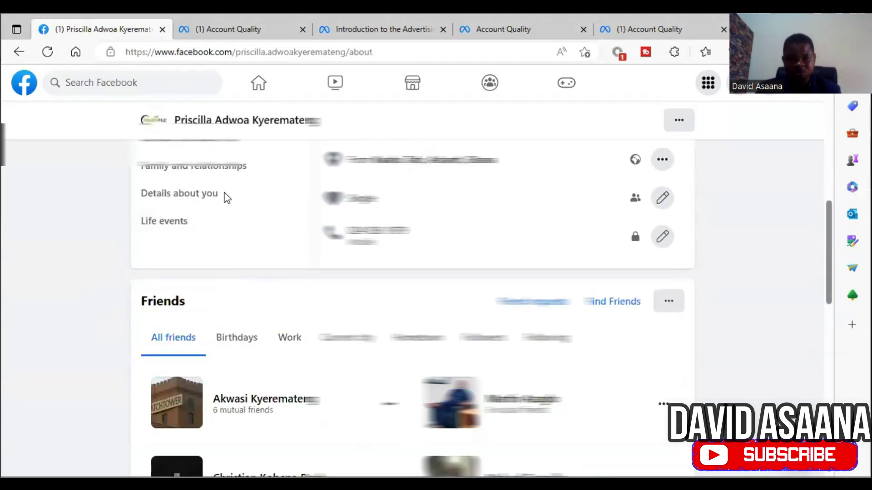
{"action": "left_click", "coordinate": [219, 274]}
{"action": "scroll", "coordinate": [541, 298], "scroll_direction": "down", "scroll_amount": 6}
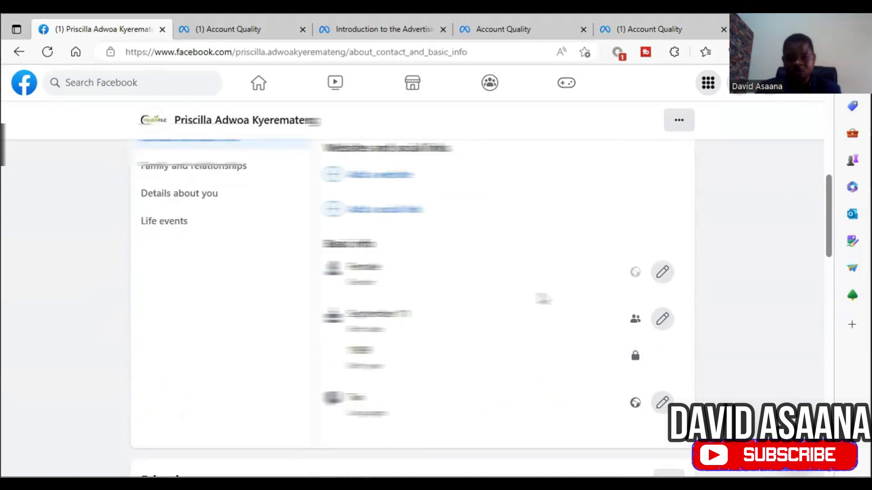
{"action": "scroll", "coordinate": [515, 321], "scroll_direction": "up", "scroll_amount": 3}
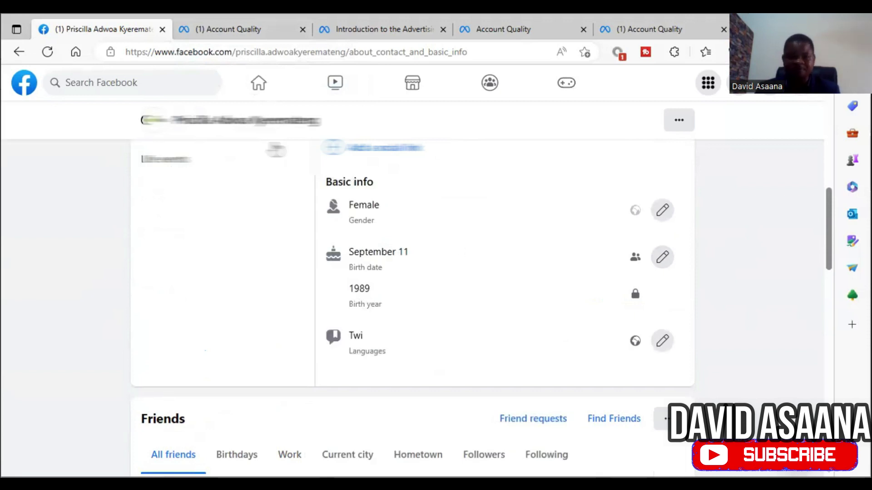
{"action": "left_click", "coordinate": [252, 28]}
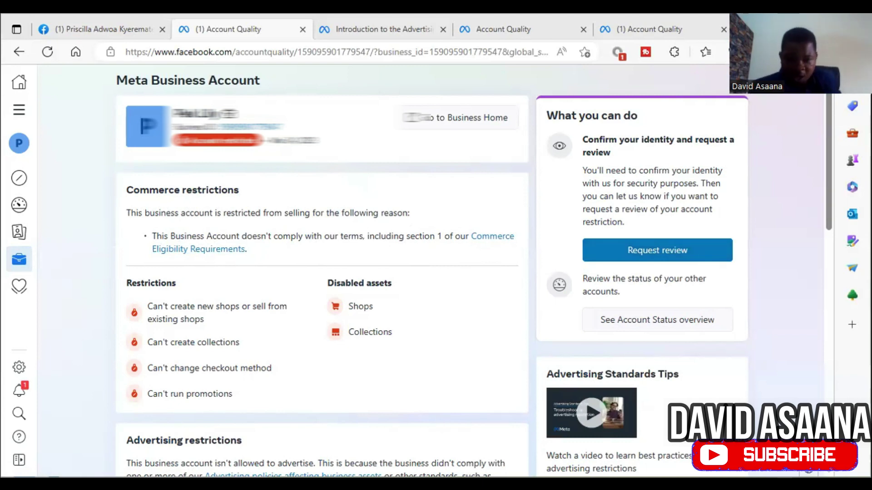
Step: Request a review, upload the ID card image for identity confirmation, and send it
{"action": "left_click", "coordinate": [655, 249]}
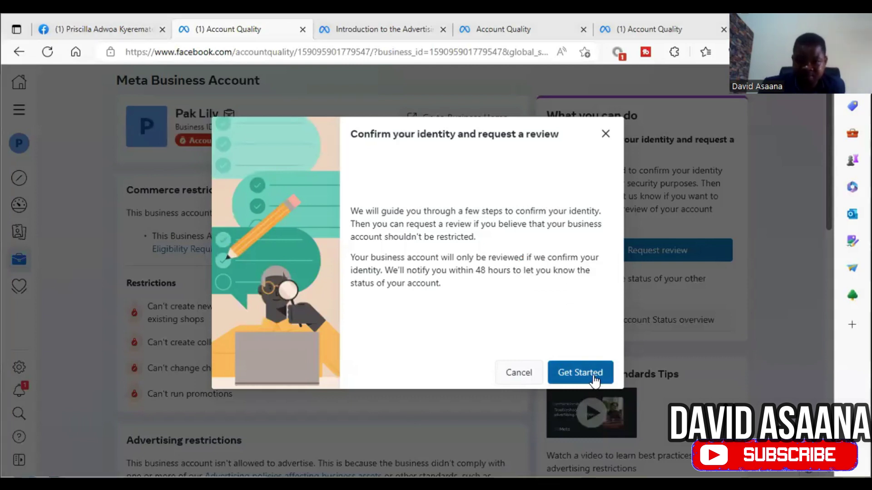
{"action": "left_click", "coordinate": [580, 373]}
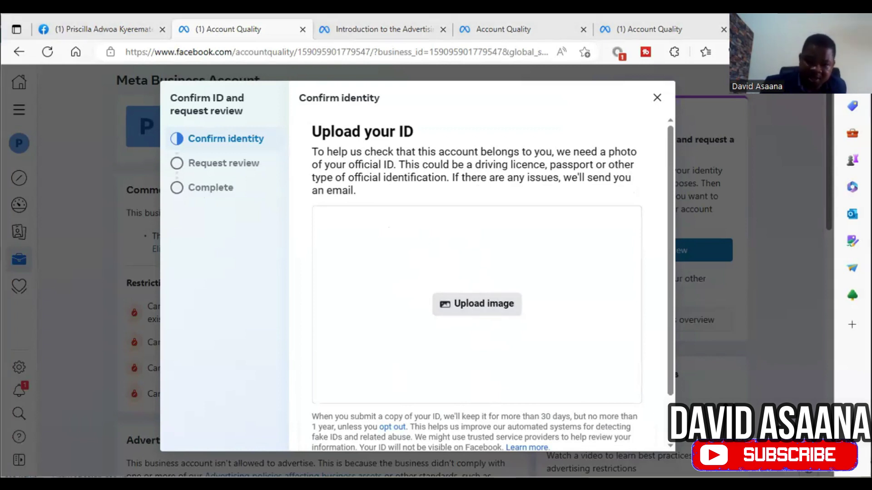
{"action": "left_click", "coordinate": [484, 305]}
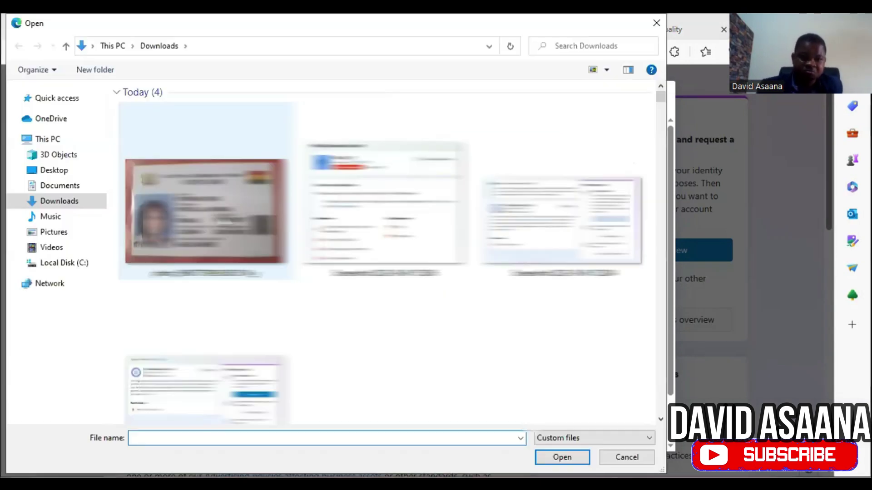
{"action": "left_click", "coordinate": [206, 211]}
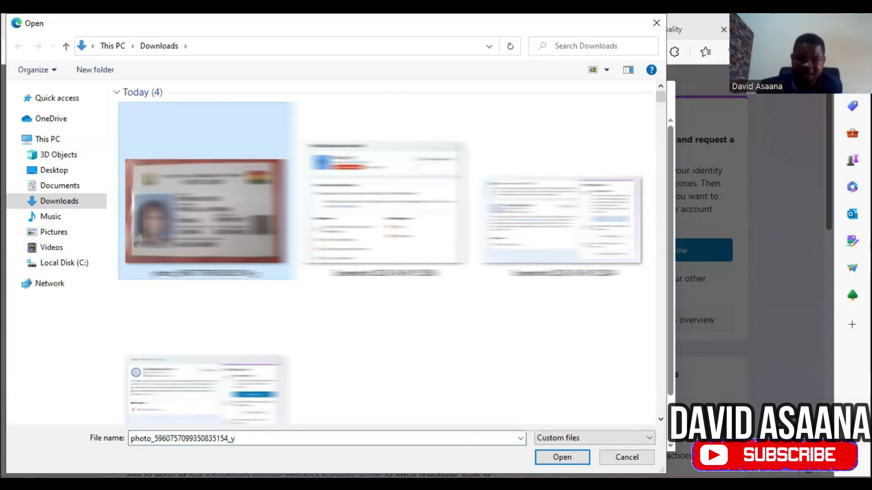
{"action": "key", "text": "Return"}
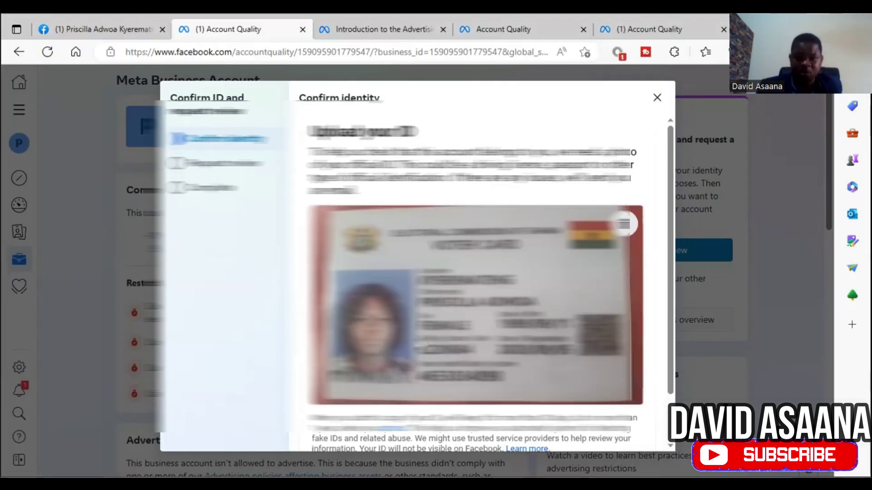
{"action": "scroll", "coordinate": [475, 281], "scroll_direction": "down", "scroll_amount": 2}
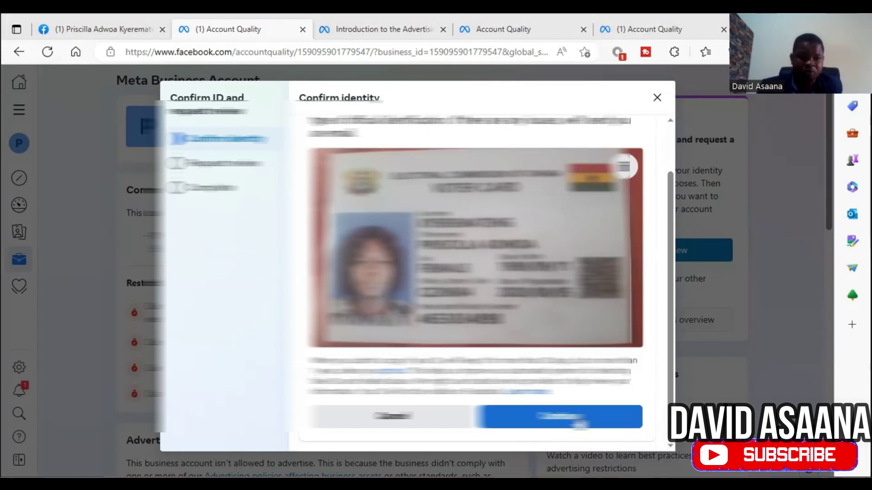
{"action": "left_click", "coordinate": [580, 424]}
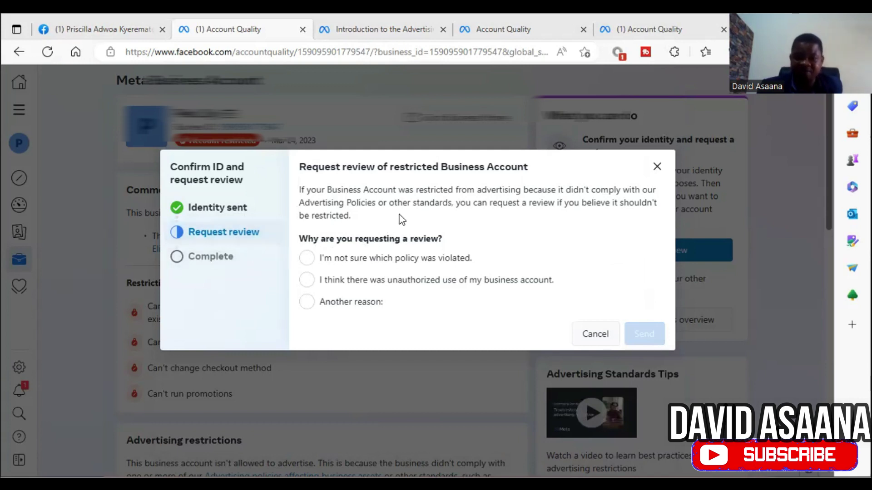
Step: Choose 'Another reason', paste the prepared reason text, and send the review request
{"action": "left_click", "coordinate": [307, 302]}
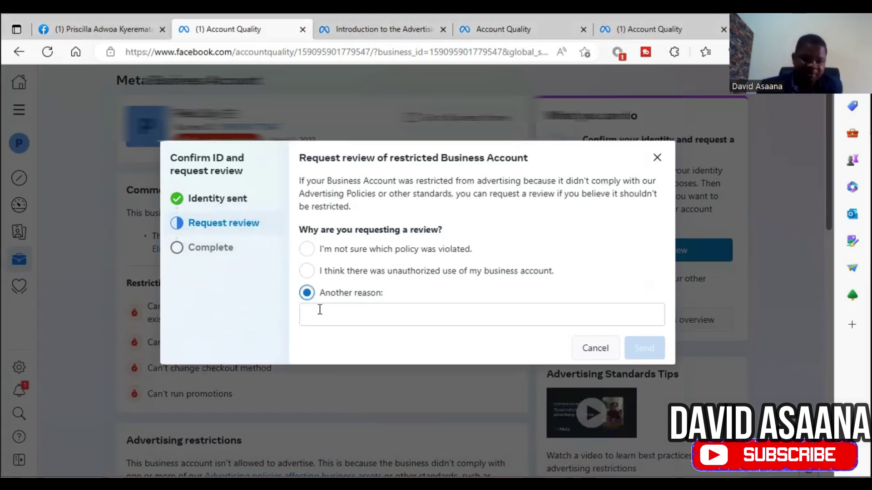
{"action": "right_click", "coordinate": [321, 312]}
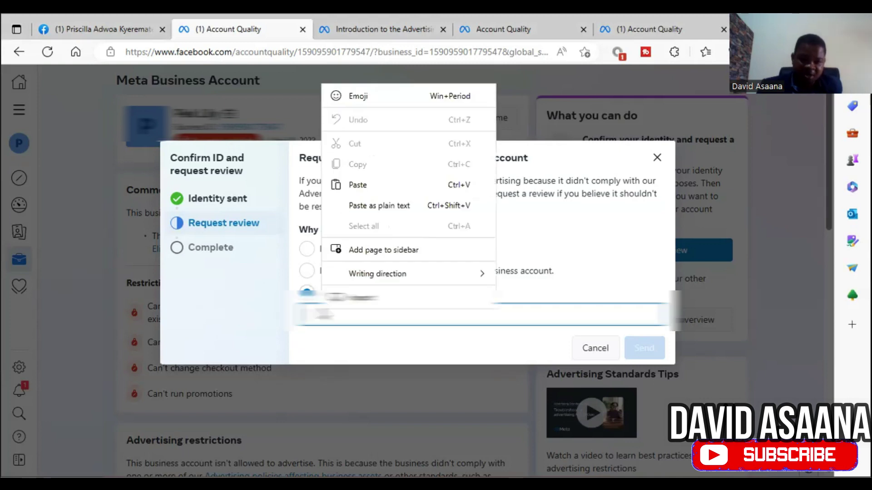
{"action": "left_click", "coordinate": [362, 187]}
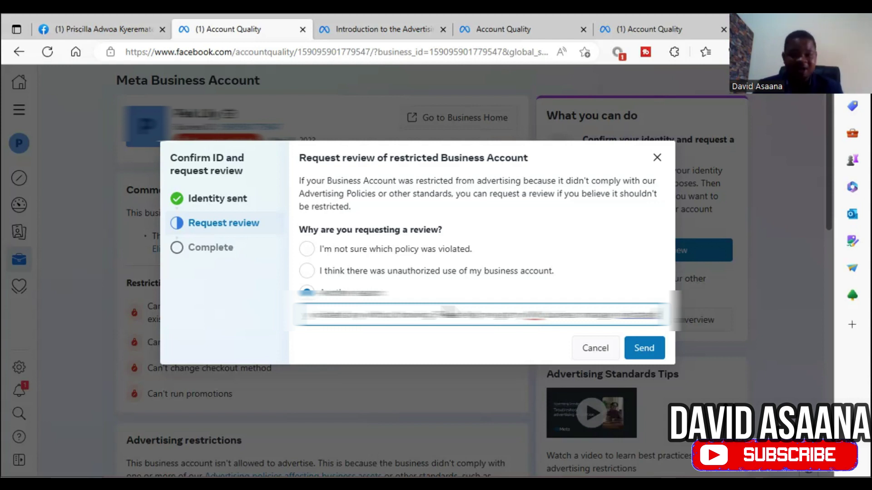
{"action": "left_click", "coordinate": [644, 347]}
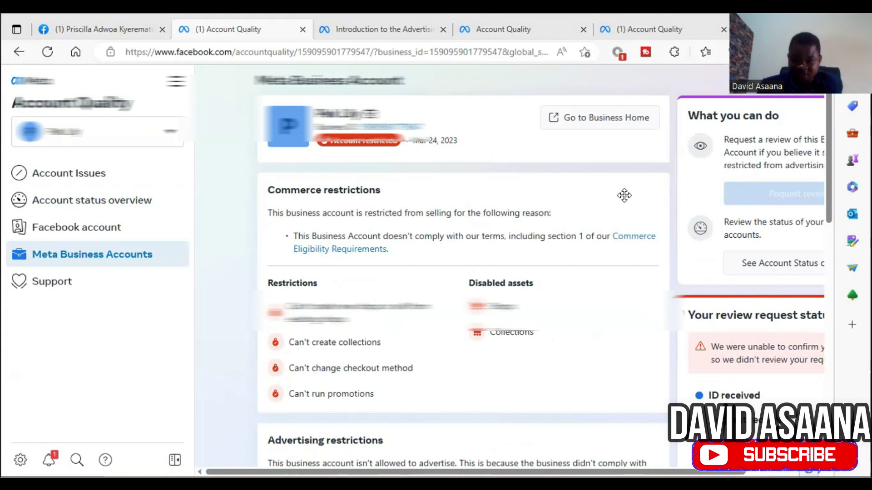
{"action": "scroll", "coordinate": [527, 370], "scroll_direction": "down", "scroll_amount": 3}
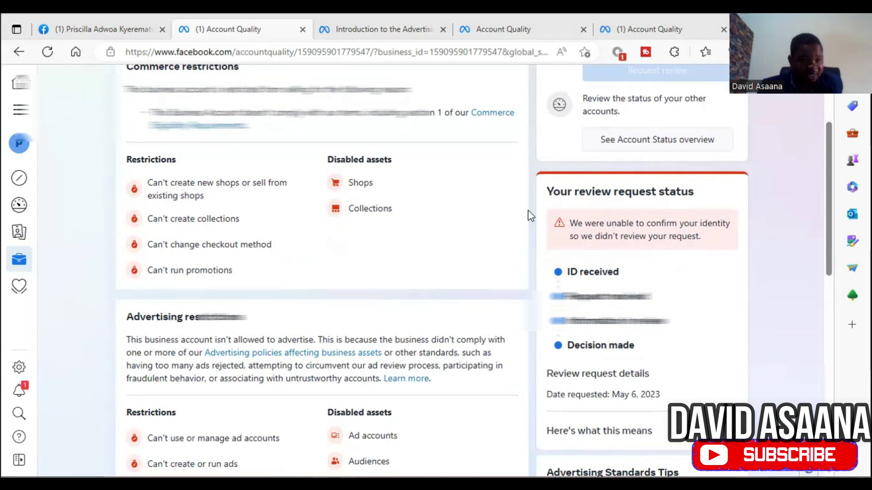
{"action": "scroll", "coordinate": [529, 215], "scroll_direction": "up", "scroll_amount": 3}
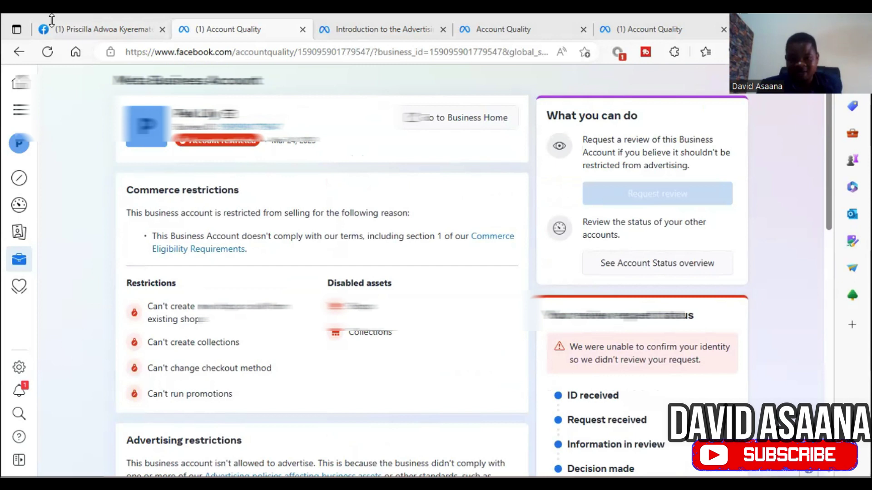
{"action": "scroll", "coordinate": [417, 197], "scroll_direction": "down", "scroll_amount": 1}
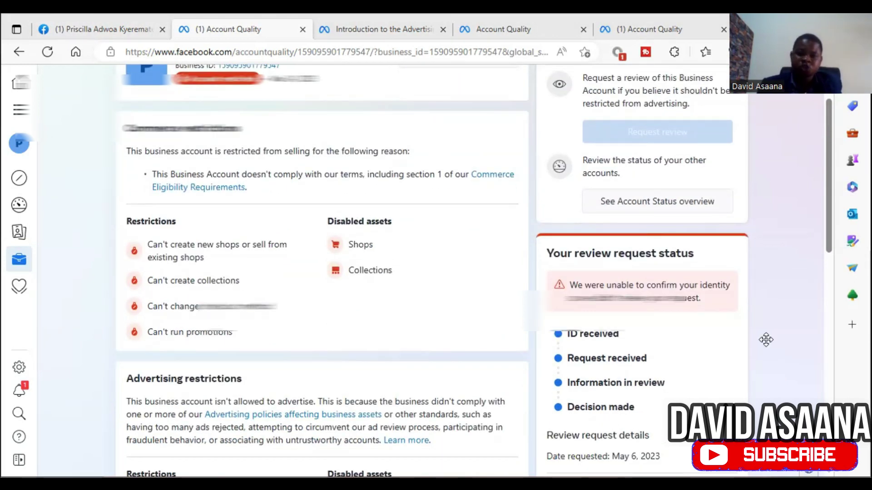
{"action": "scroll", "coordinate": [497, 266], "scroll_direction": "down", "scroll_amount": 1}
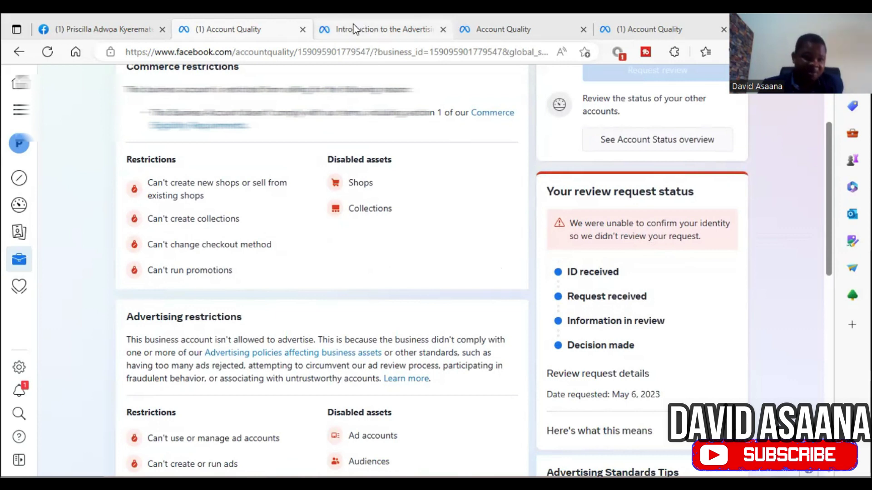
{"action": "mouse_move", "coordinate": [100, 35]}
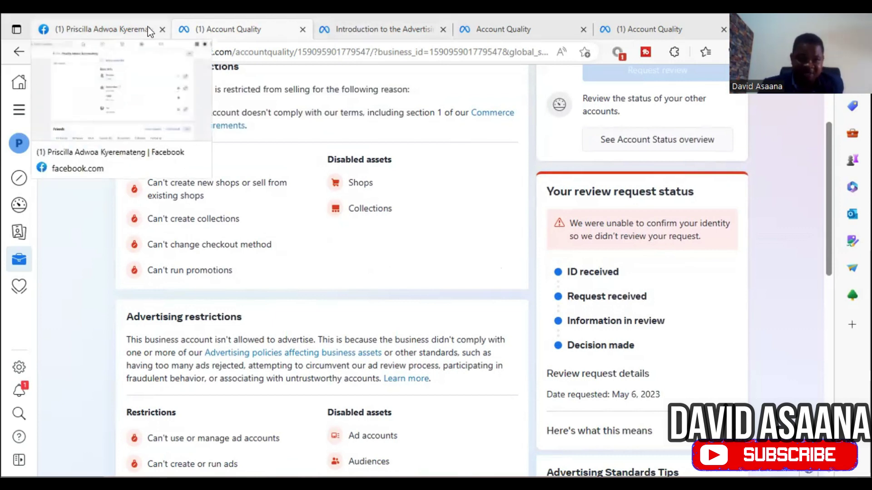
Step: From Business settings, start adding a new person and enter the invitee's e-mail address
{"action": "left_click", "coordinate": [18, 109]}
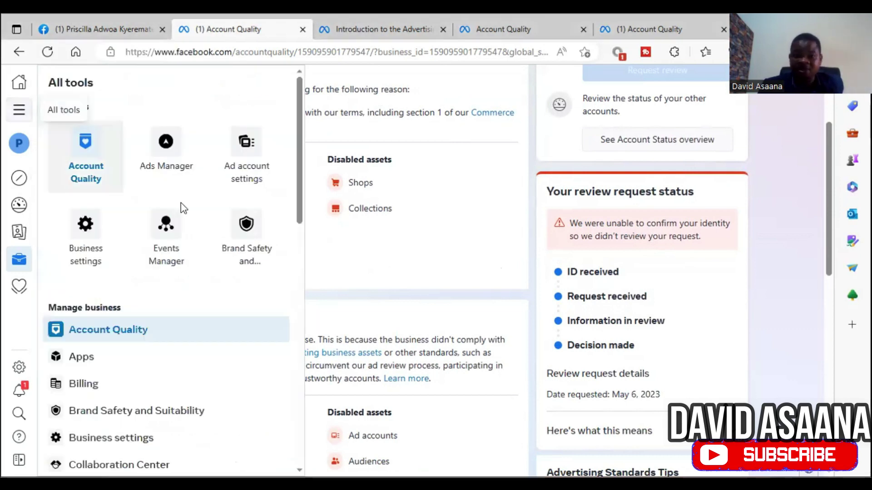
{"action": "left_click", "coordinate": [102, 245]}
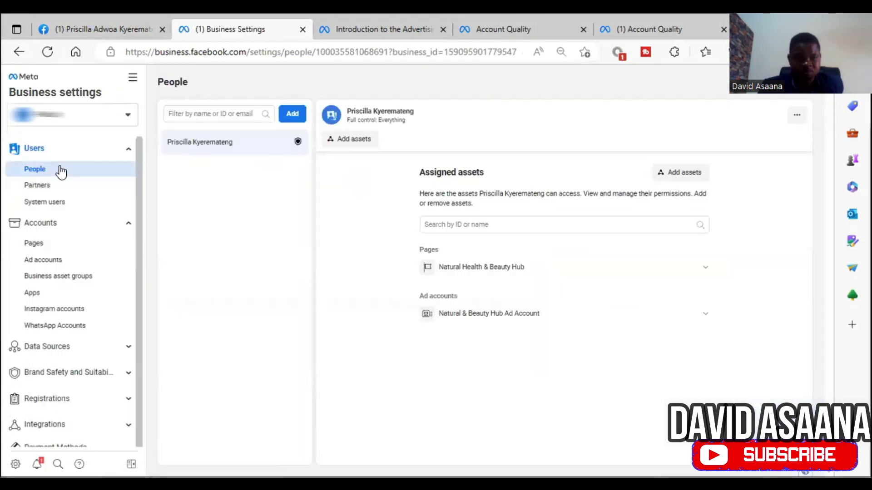
{"action": "left_click", "coordinate": [293, 114]}
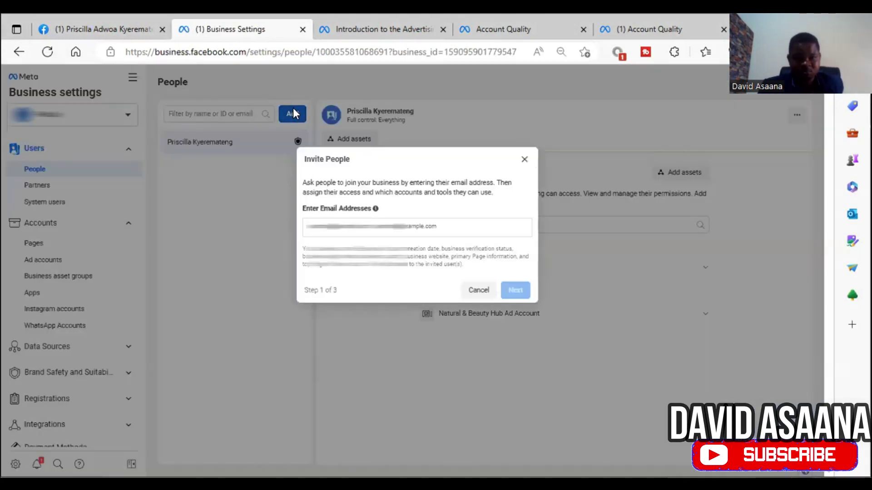
{"action": "left_click", "coordinate": [412, 226]}
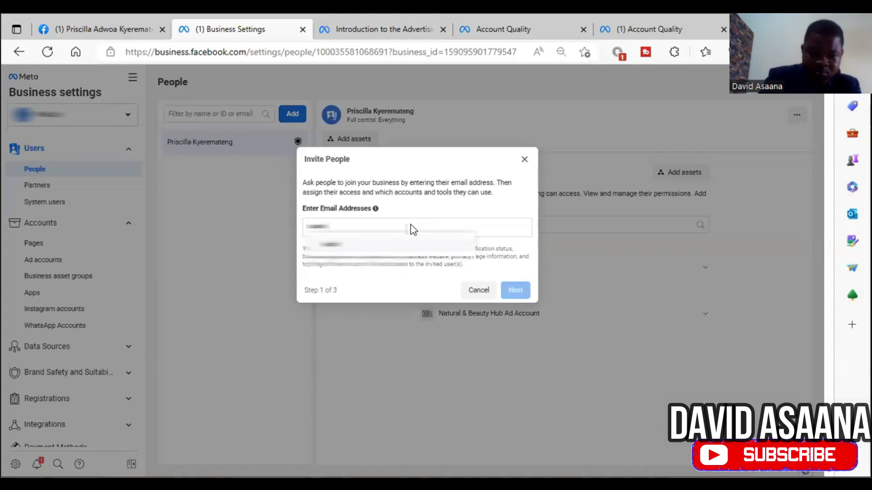
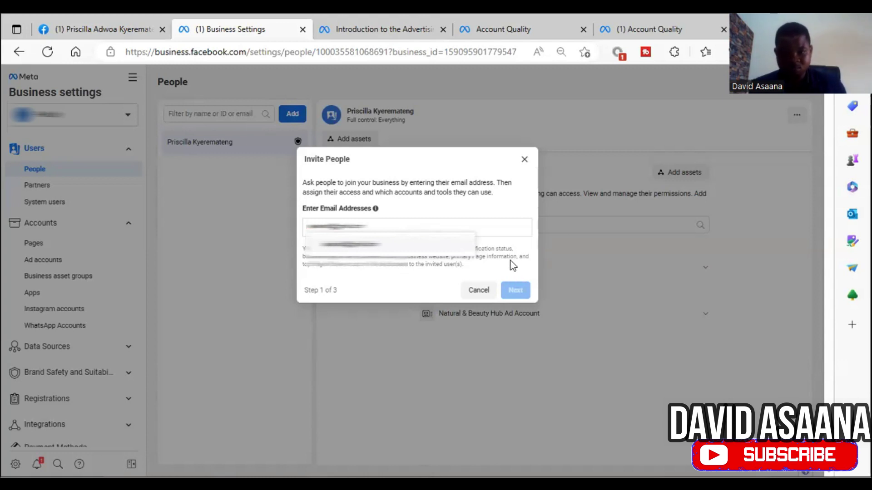
{"action": "key", "text": "Return"}
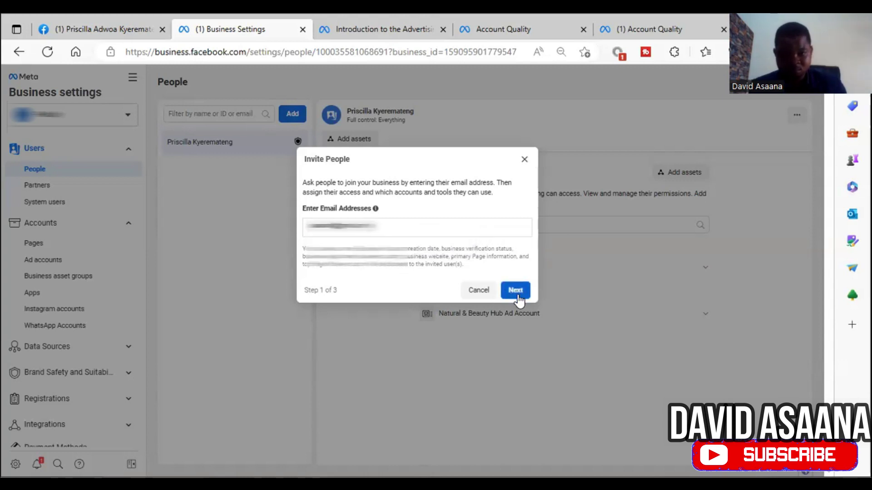
{"action": "left_click", "coordinate": [516, 290]}
Step: Set Everything to Manage (full control) and continue to asset assignment
{"action": "scroll", "coordinate": [531, 327], "scroll_direction": "down", "scroll_amount": 2}
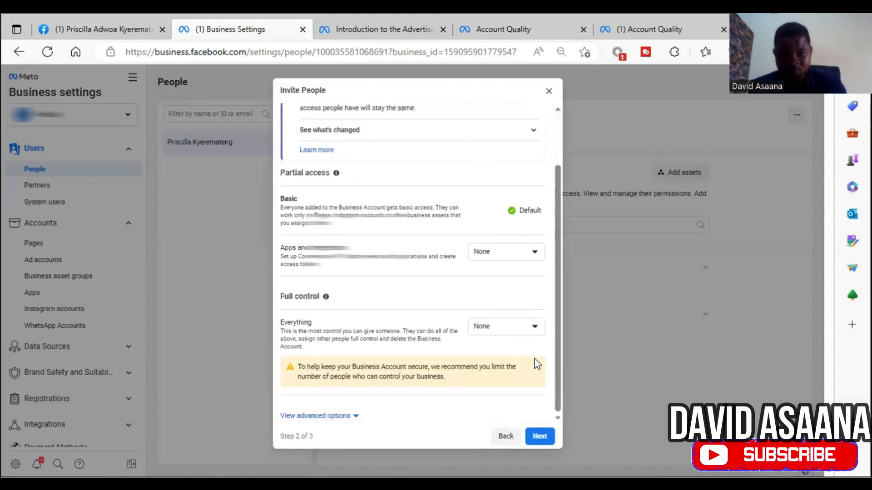
{"action": "left_click", "coordinate": [522, 336]}
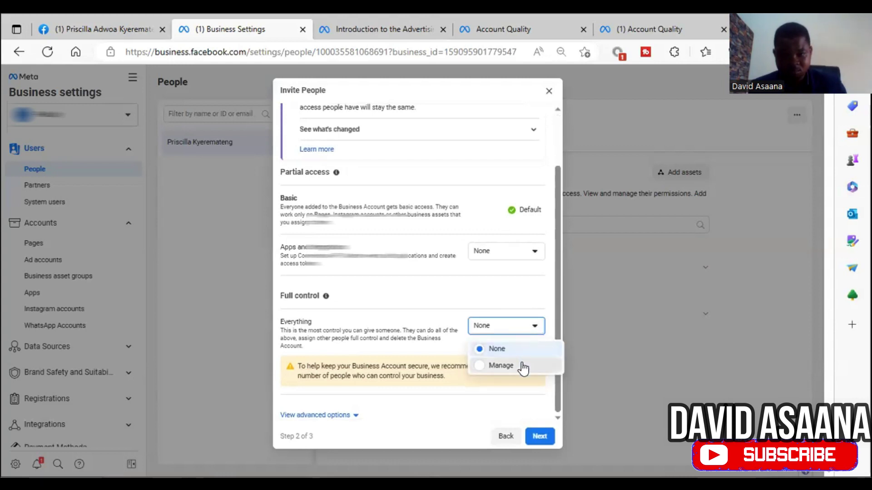
{"action": "left_click", "coordinate": [524, 365]}
{"action": "scroll", "coordinate": [551, 413], "scroll_direction": "down", "scroll_amount": 1}
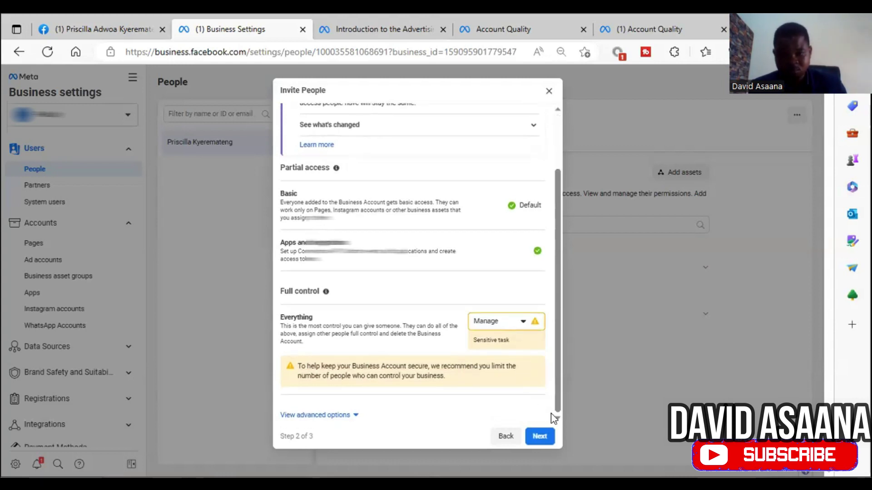
{"action": "left_click", "coordinate": [539, 436]}
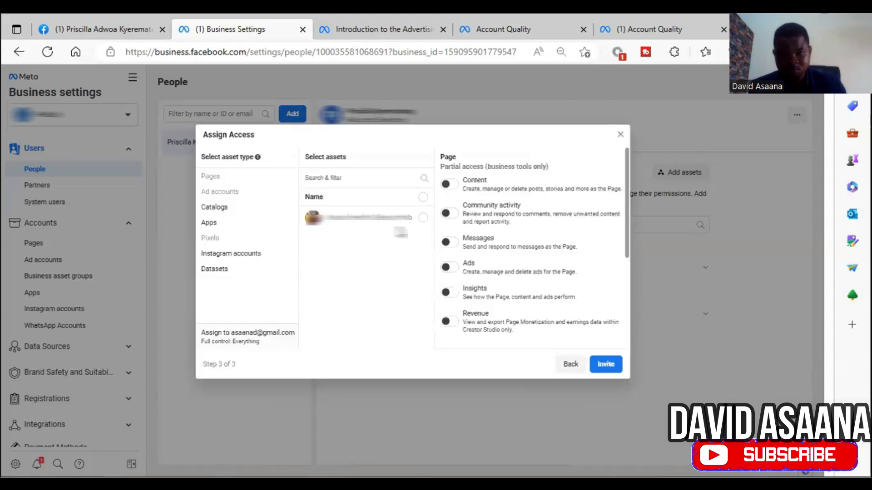
Step: Select the Page and switch on Revenue, Messages, Community activity, Content and Ads permissions
{"action": "left_click", "coordinate": [420, 218]}
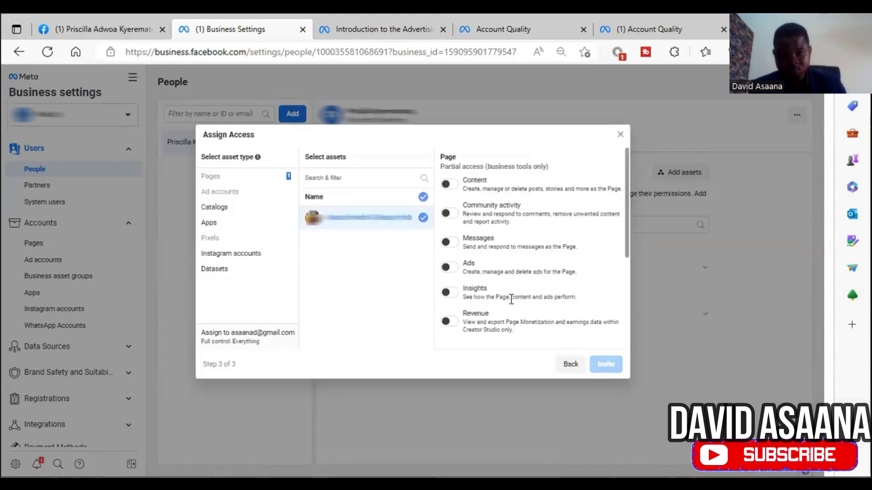
{"action": "left_click", "coordinate": [449, 321]}
{"action": "left_click", "coordinate": [447, 242]}
{"action": "left_click", "coordinate": [448, 213]}
{"action": "left_click", "coordinate": [444, 184]}
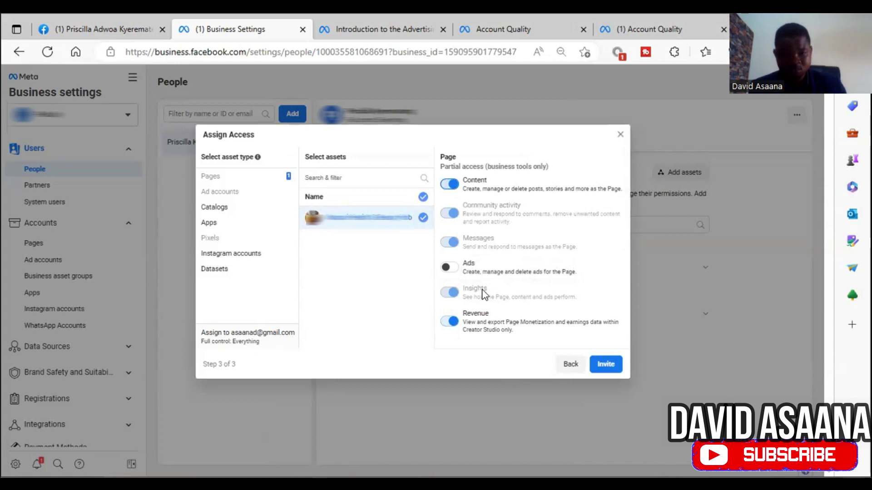
{"action": "left_click", "coordinate": [449, 268]}
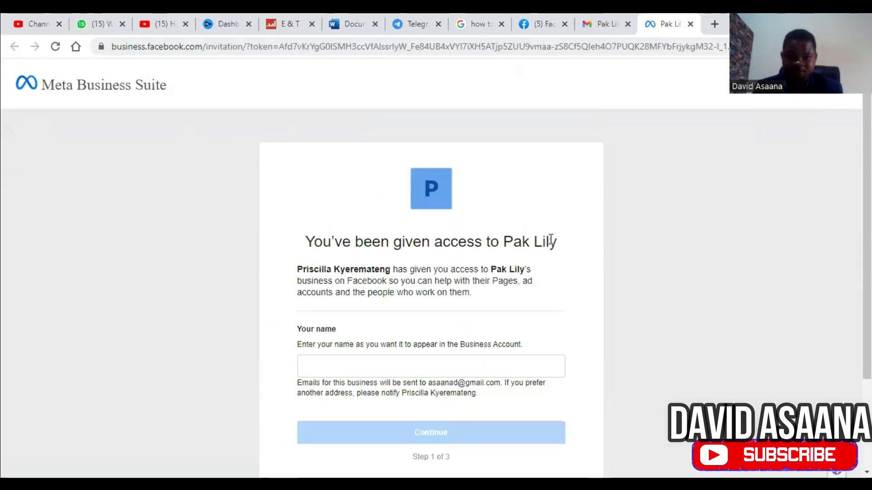
Step: Fill in your name, accept the Pak Lily invitation and confirm with the saved password
{"action": "scroll", "coordinate": [430, 273], "scroll_direction": "down", "scroll_amount": 3}
{"action": "left_click", "coordinate": [360, 244]}
{"action": "left_click", "coordinate": [399, 272]}
{"action": "left_click", "coordinate": [437, 320]}
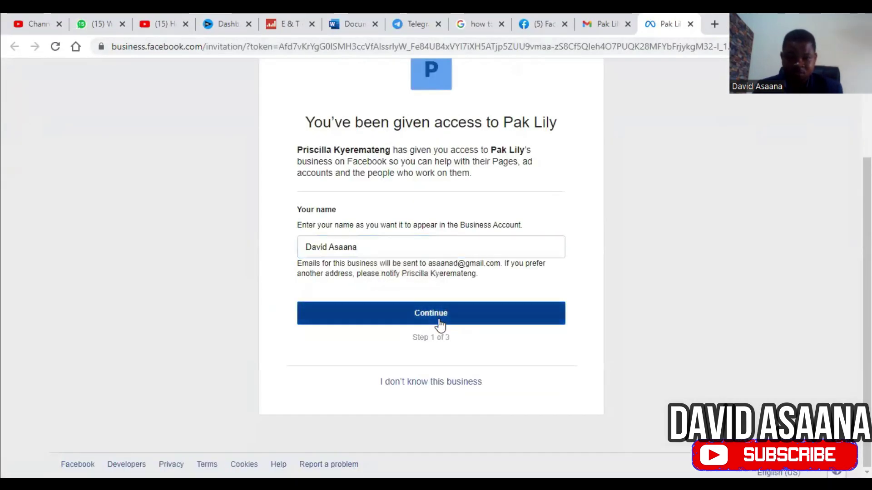
{"action": "scroll", "coordinate": [439, 309], "scroll_direction": "down", "scroll_amount": 3}
{"action": "left_click", "coordinate": [442, 316]}
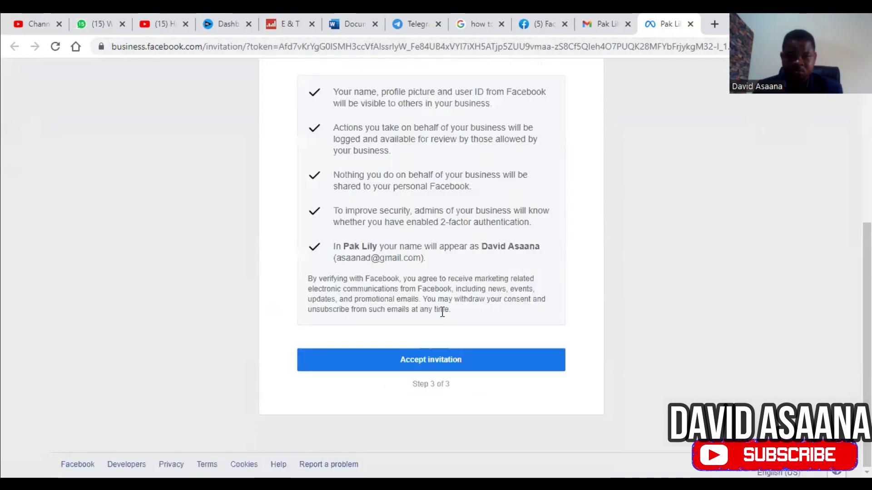
{"action": "left_click", "coordinate": [451, 361]}
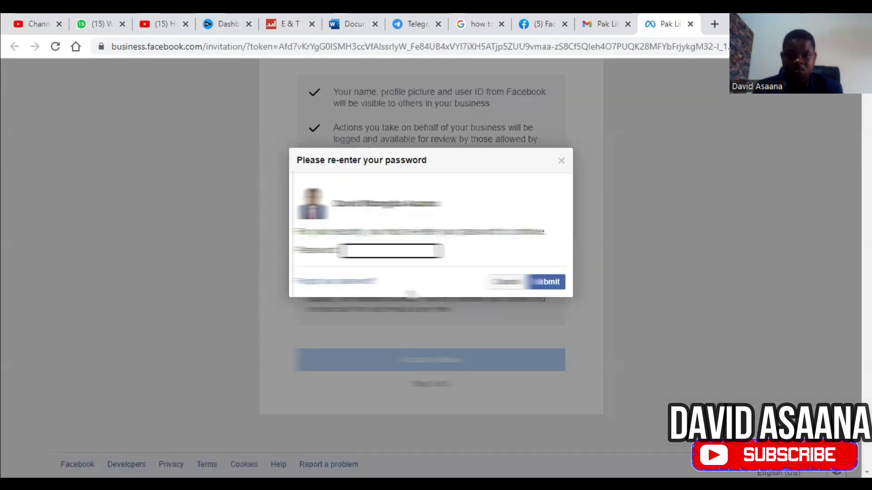
{"action": "left_click", "coordinate": [393, 251]}
{"action": "left_click", "coordinate": [472, 263]}
{"action": "left_click", "coordinate": [527, 278]}
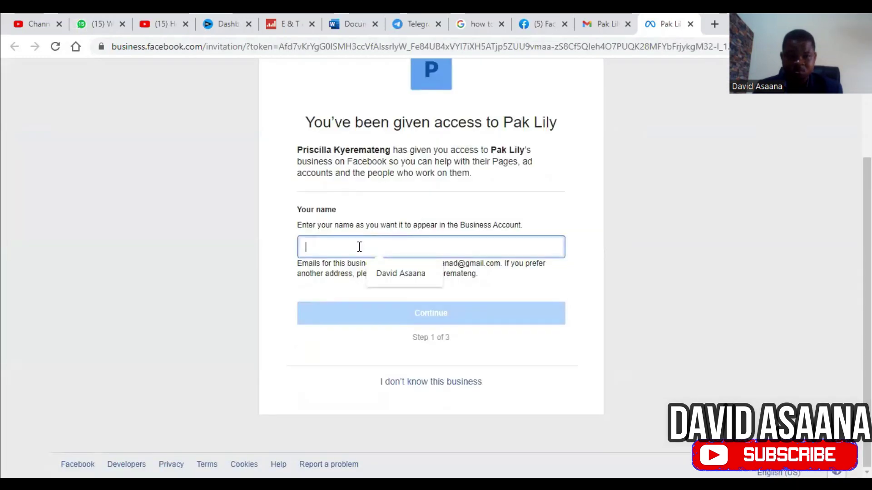
Step: Re-enter the name and accept the Pak Lily invitation again, then open a new tab
{"action": "left_click", "coordinate": [356, 247]}
{"action": "left_click", "coordinate": [398, 272]}
{"action": "left_click", "coordinate": [436, 318]}
{"action": "scroll", "coordinate": [453, 327], "scroll_direction": "down", "scroll_amount": 3}
{"action": "left_click", "coordinate": [453, 328]}
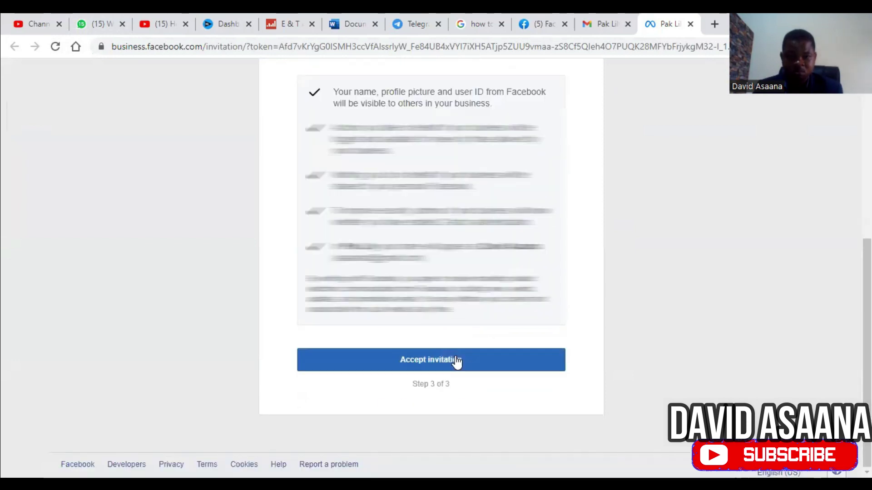
{"action": "left_click", "coordinate": [456, 361]}
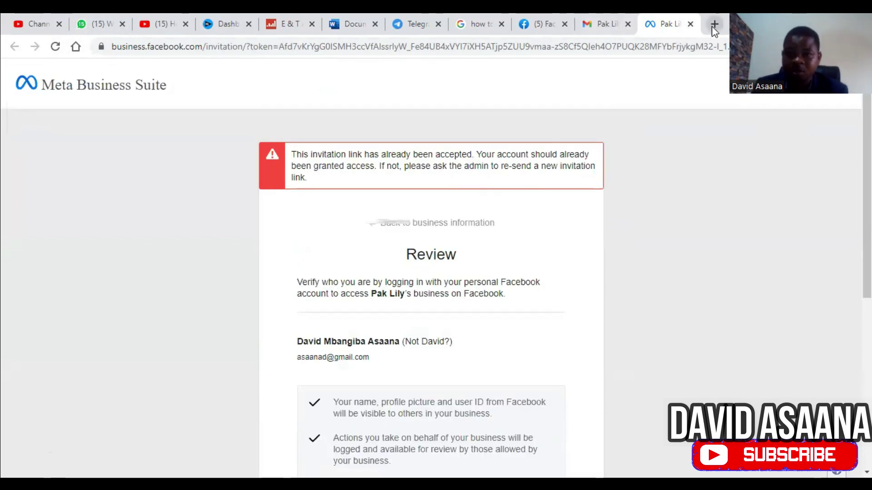
{"action": "left_click", "coordinate": [715, 24]}
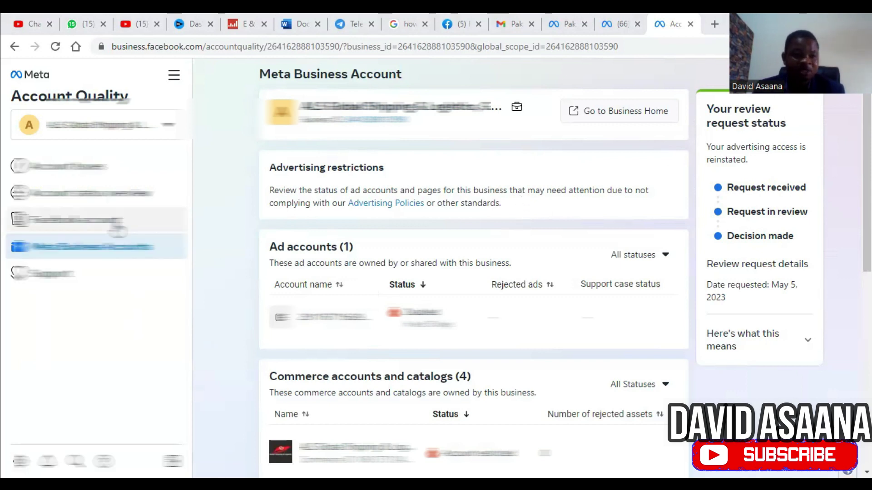
Step: Switch Account Quality to the blue P business account from the account selector list
{"action": "left_click", "coordinate": [130, 131]}
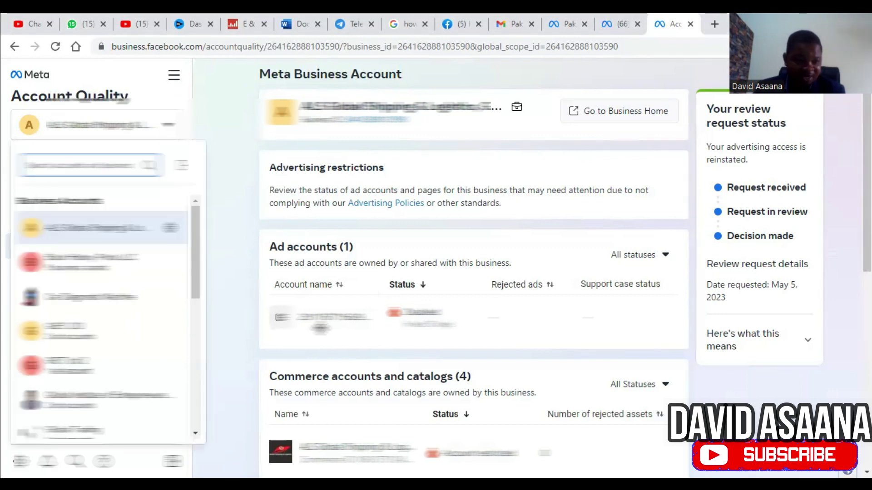
{"action": "scroll", "coordinate": [114, 262], "scroll_direction": "down", "scroll_amount": 4}
{"action": "scroll", "coordinate": [100, 362], "scroll_direction": "down", "scroll_amount": 3}
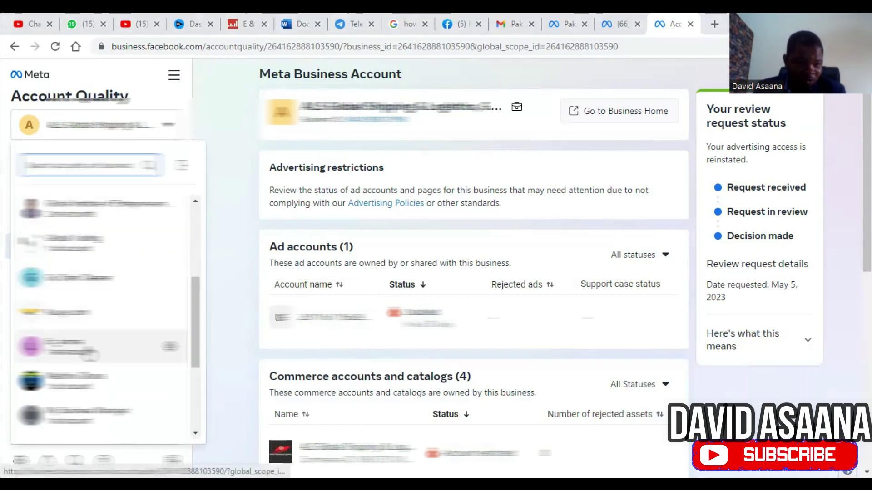
{"action": "scroll", "coordinate": [101, 362], "scroll_direction": "down", "scroll_amount": 1}
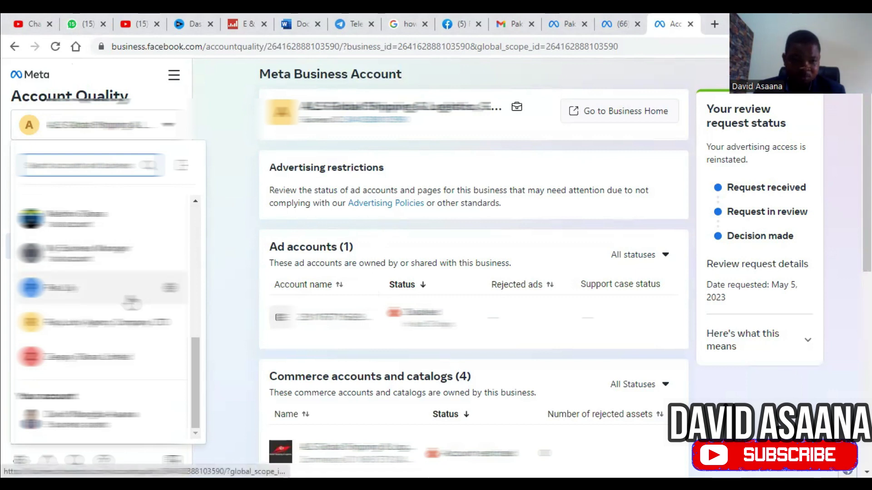
{"action": "scroll", "coordinate": [172, 313], "scroll_direction": "up", "scroll_amount": 5}
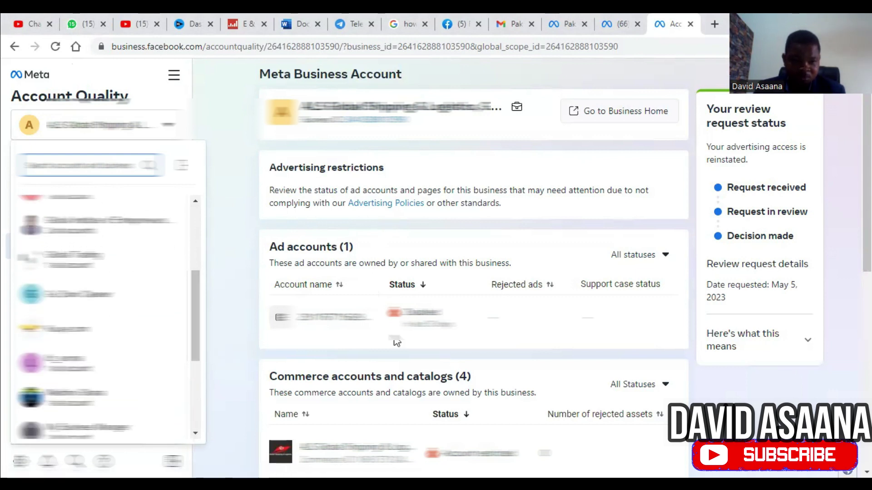
{"action": "scroll", "coordinate": [395, 340], "scroll_direction": "down", "scroll_amount": 6}
{"action": "scroll", "coordinate": [130, 344], "scroll_direction": "down", "scroll_amount": 4}
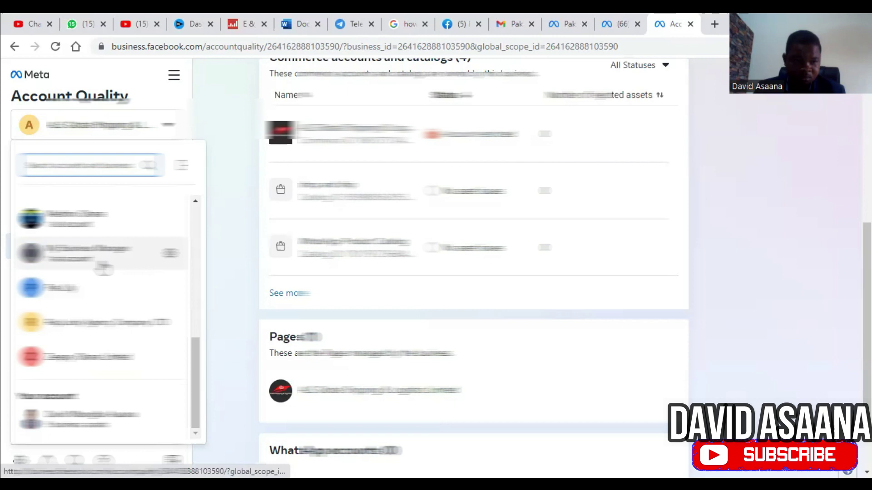
{"action": "left_click", "coordinate": [90, 287]}
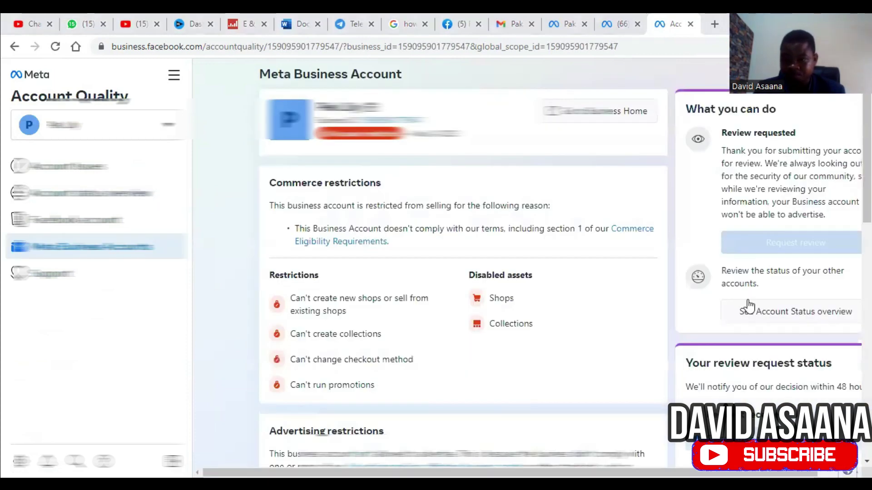
Step: Collapse the side navigation to icons and review the P account's May 6, 2023 request in review
{"action": "scroll", "coordinate": [745, 305], "scroll_direction": "down", "scroll_amount": 4}
{"action": "scroll", "coordinate": [764, 241], "scroll_direction": "up", "scroll_amount": 1}
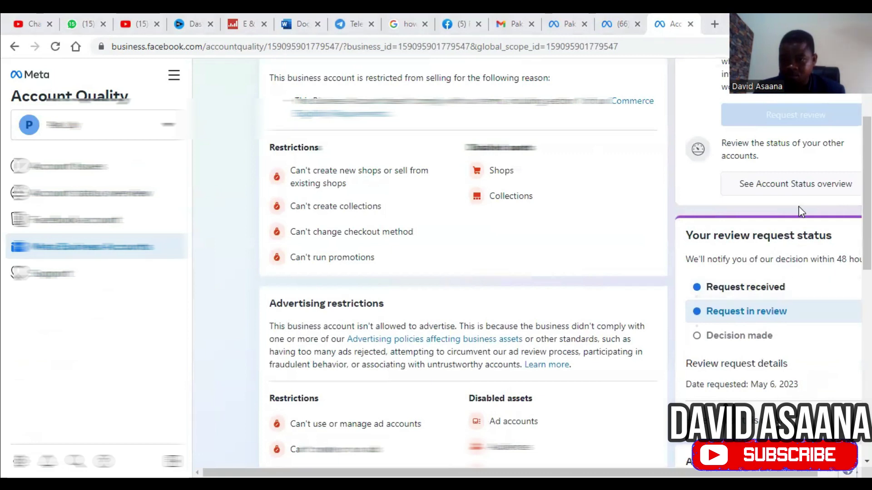
{"action": "scroll", "coordinate": [801, 223], "scroll_direction": "up", "scroll_amount": 3}
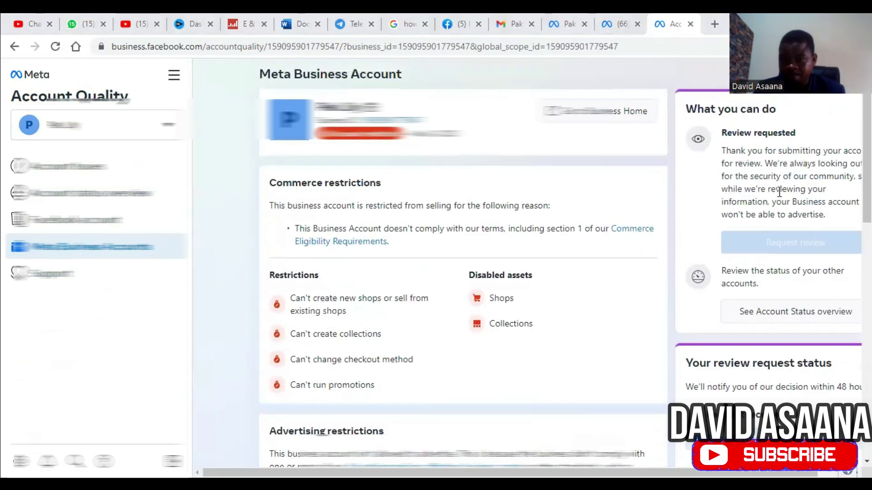
{"action": "scroll", "coordinate": [654, 234], "scroll_direction": "down", "scroll_amount": 4}
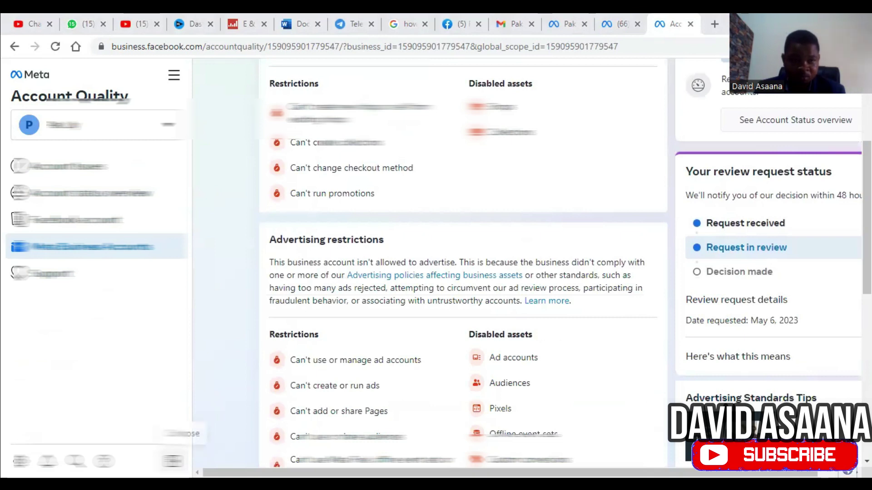
{"action": "left_click", "coordinate": [172, 461]}
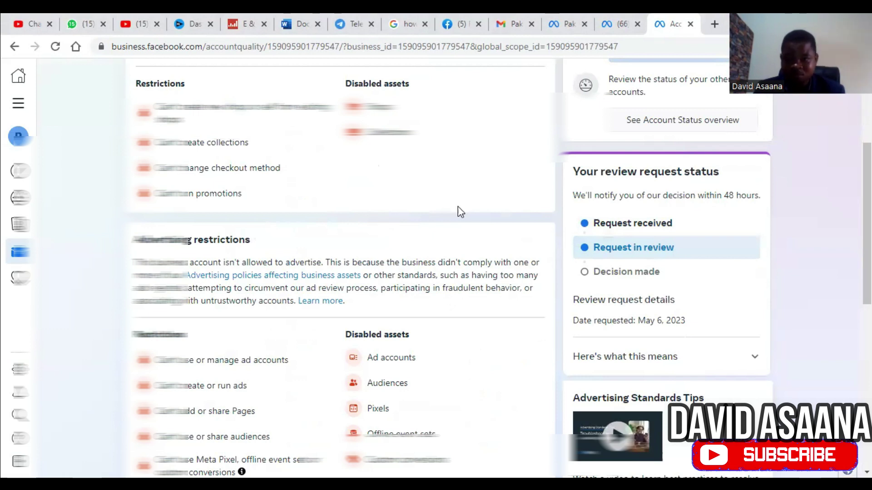
{"action": "scroll", "coordinate": [460, 211], "scroll_direction": "up", "scroll_amount": 4}
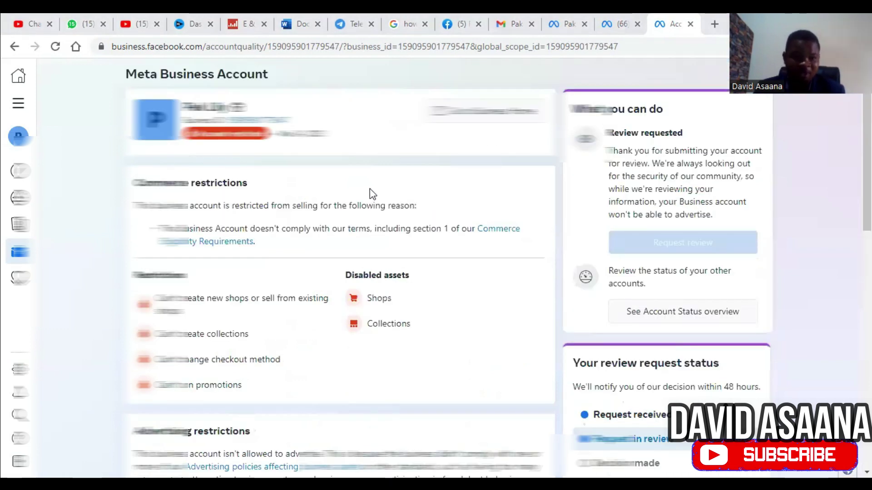
{"action": "scroll", "coordinate": [652, 213], "scroll_direction": "down", "scroll_amount": 4}
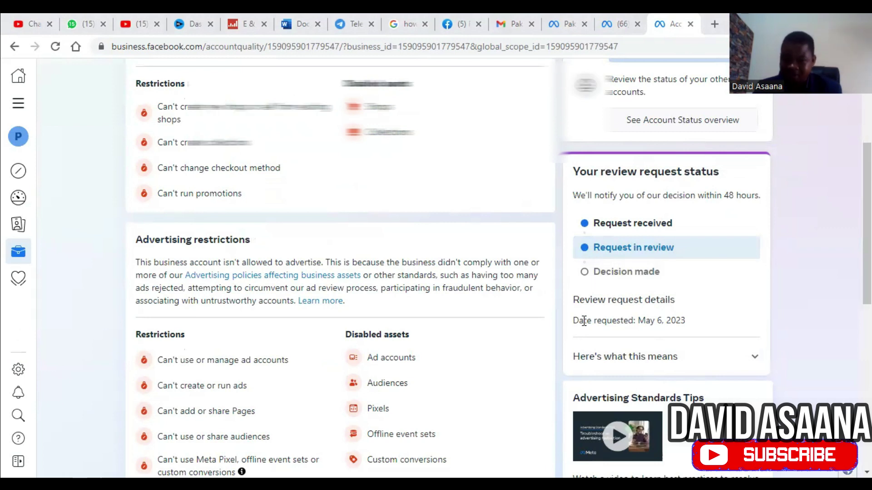
{"action": "scroll", "coordinate": [407, 166], "scroll_direction": "up", "scroll_amount": 4}
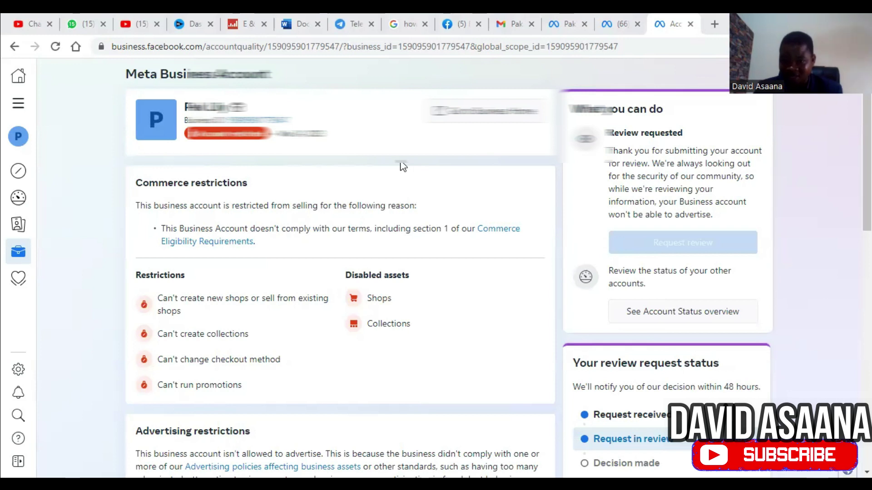
{"action": "scroll", "coordinate": [668, 247], "scroll_direction": "down", "scroll_amount": 4}
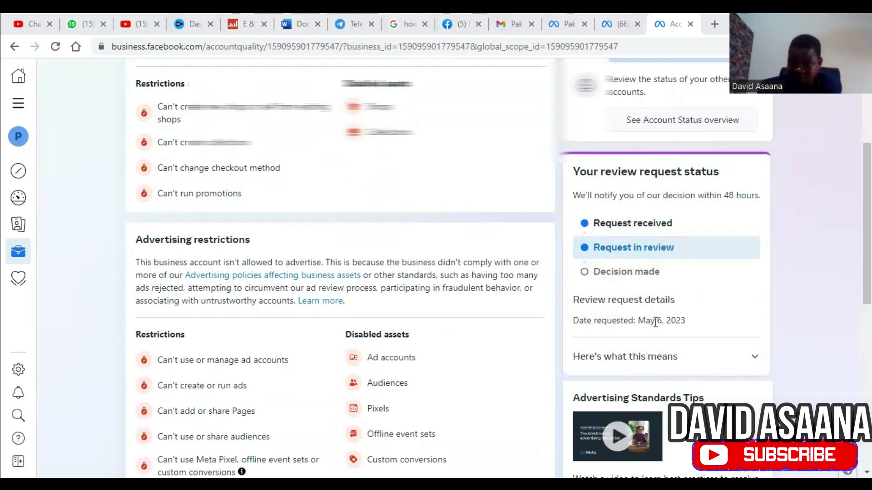
{"action": "scroll", "coordinate": [660, 331], "scroll_direction": "down", "scroll_amount": 5}
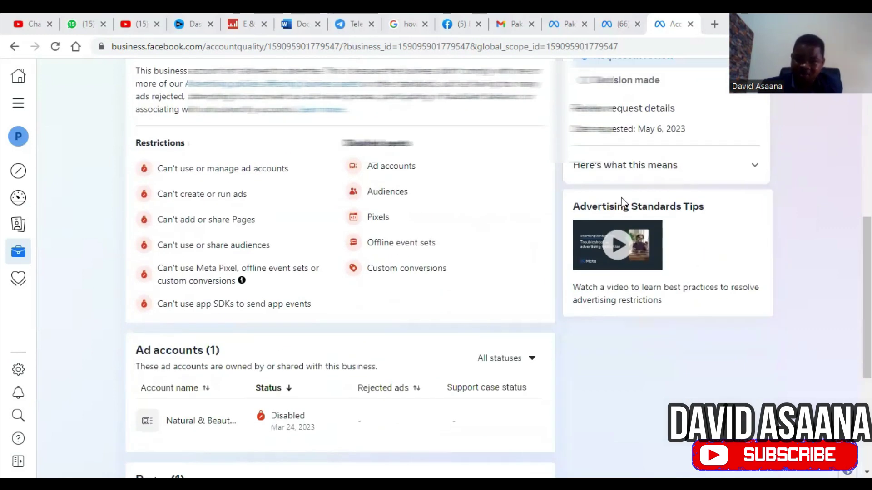
{"action": "scroll", "coordinate": [619, 200], "scroll_direction": "up", "scroll_amount": 6}
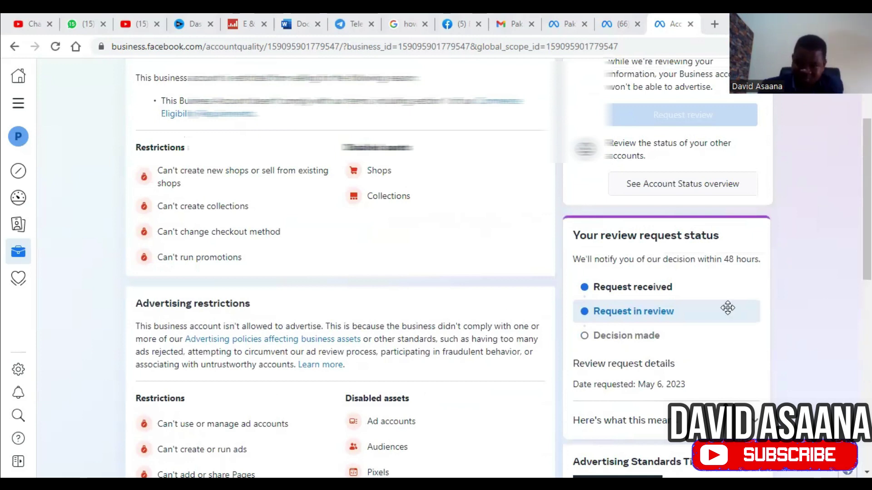
{"action": "scroll", "coordinate": [727, 308], "scroll_direction": "up", "scroll_amount": 3}
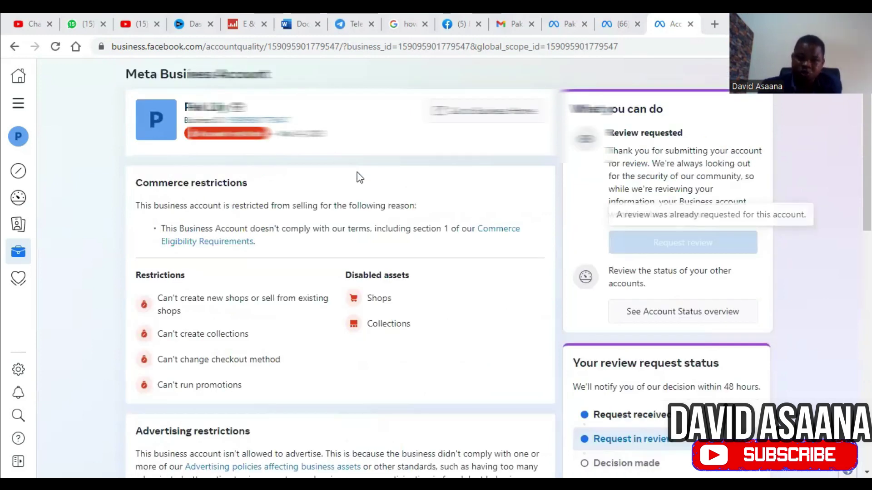